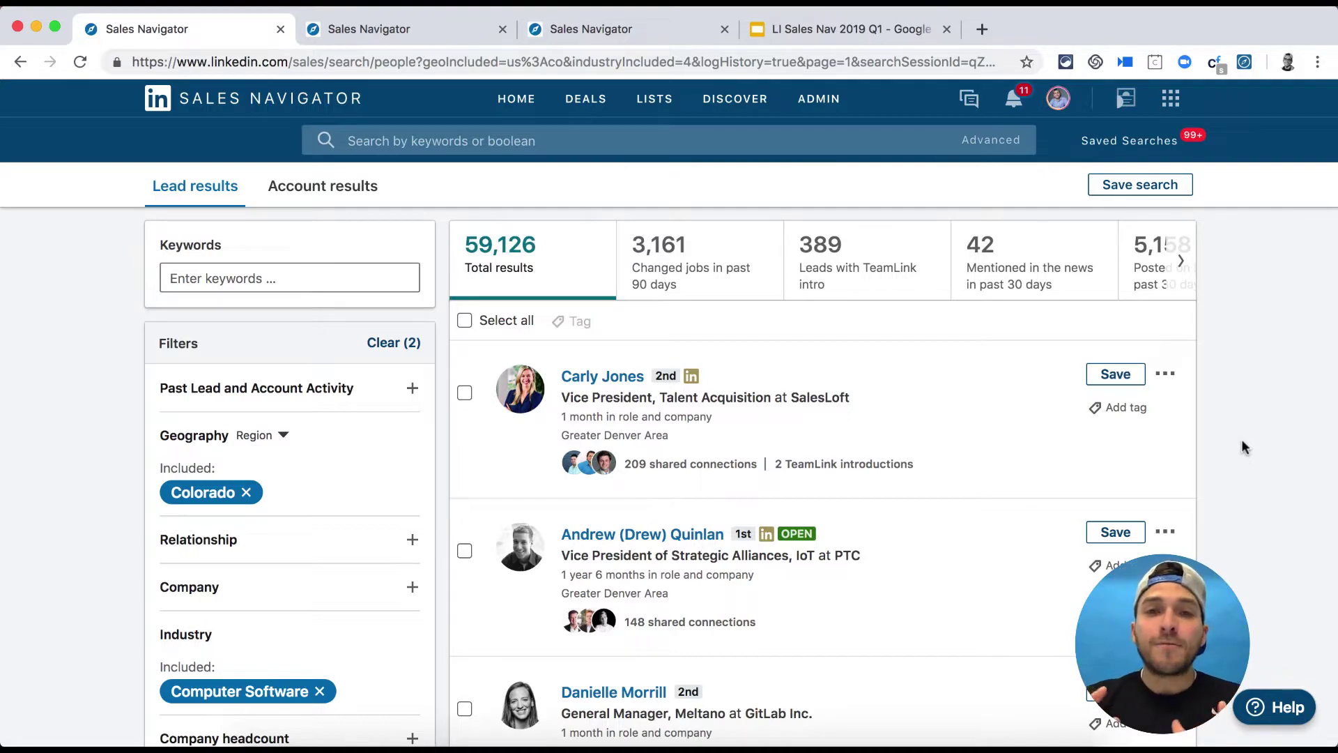
# Preview the top lead's save-to-list options, then show the 2,392 Colorado software account results
pyautogui.scroll(-3, 1244, 447)
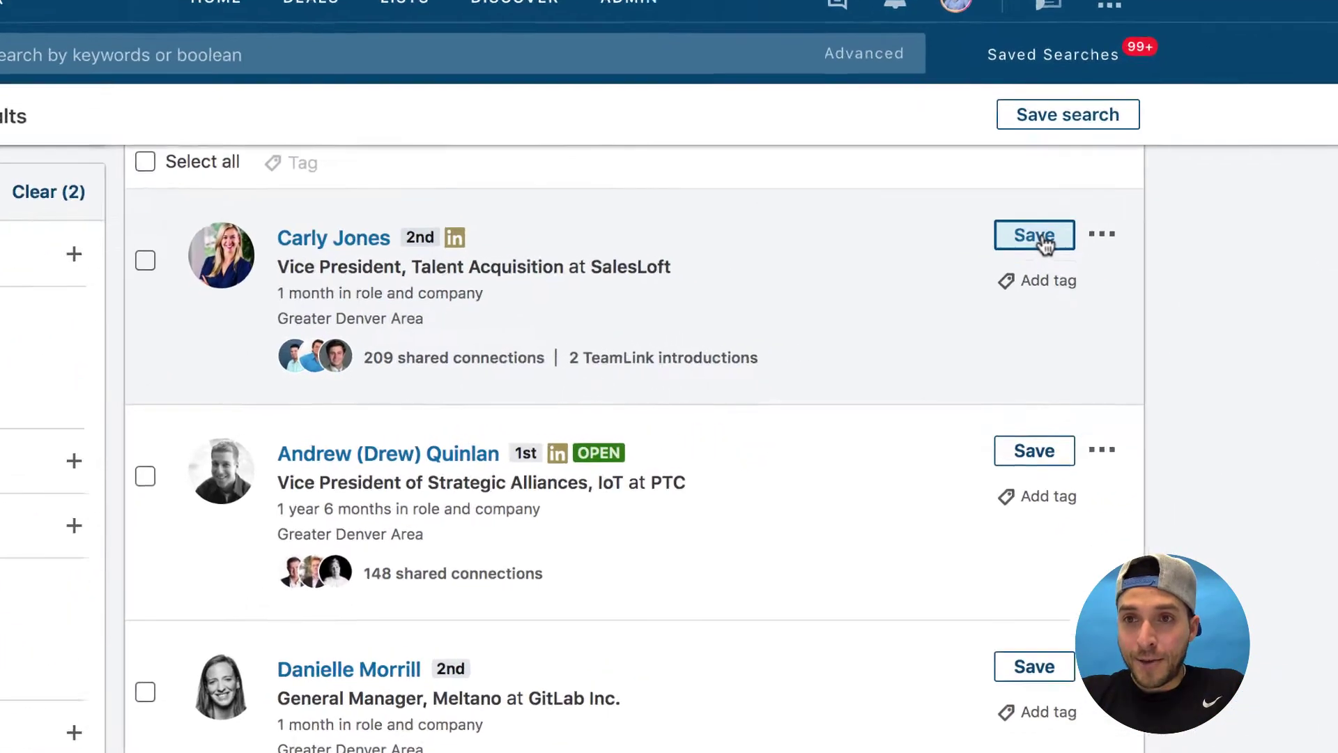
pyautogui.click(1043, 240)
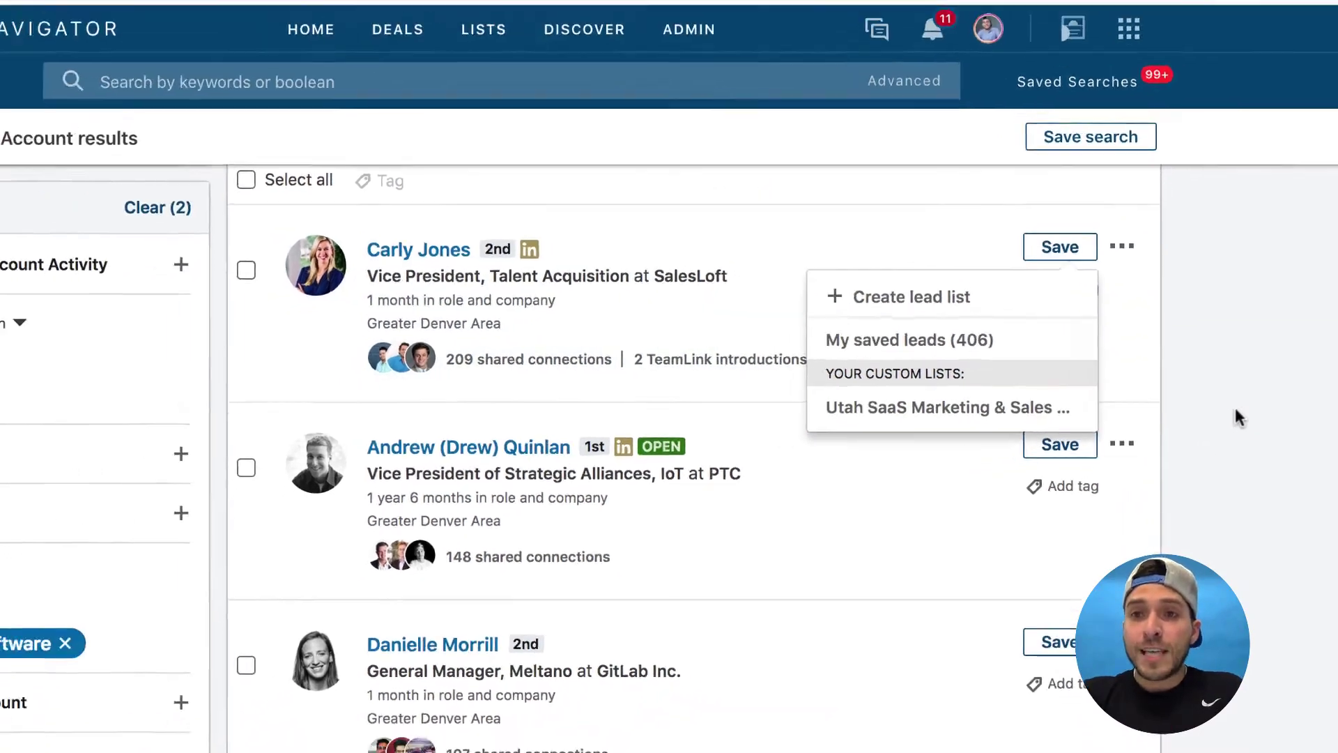
pyautogui.click(1193, 287)
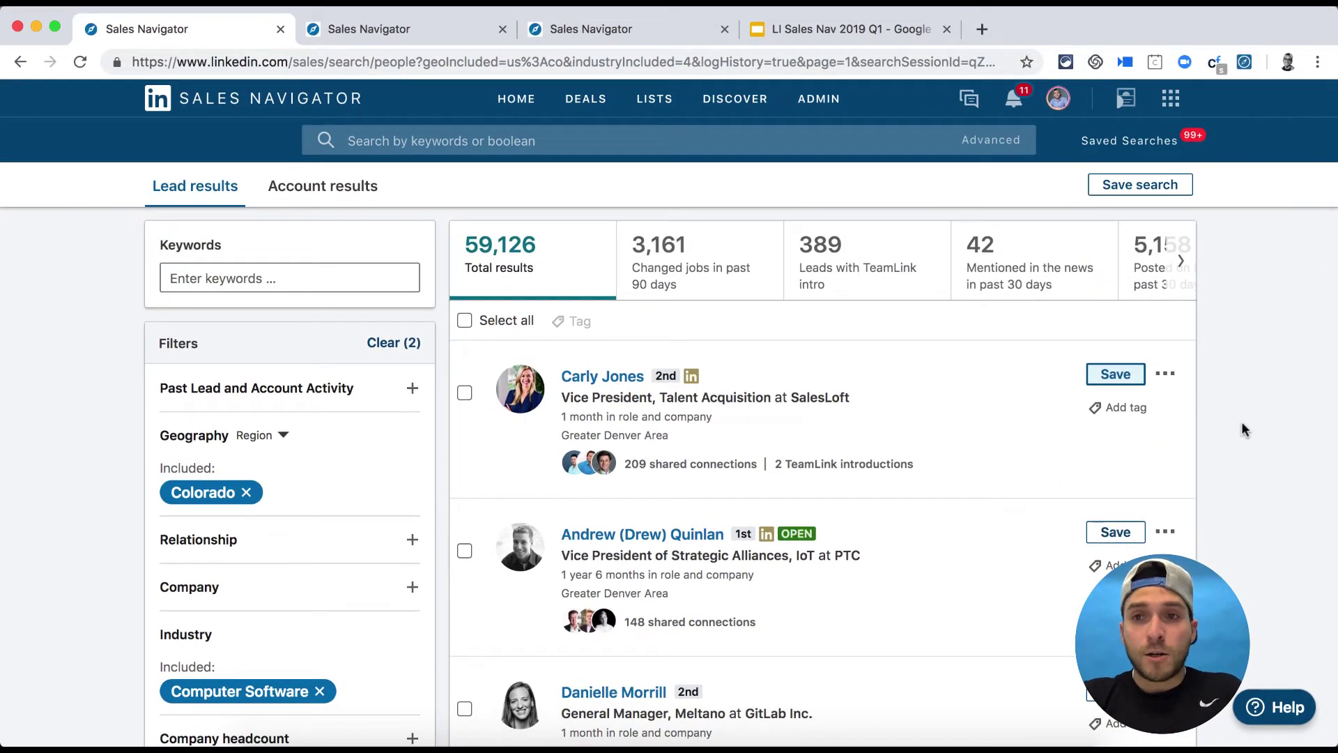
pyautogui.click(279, 192)
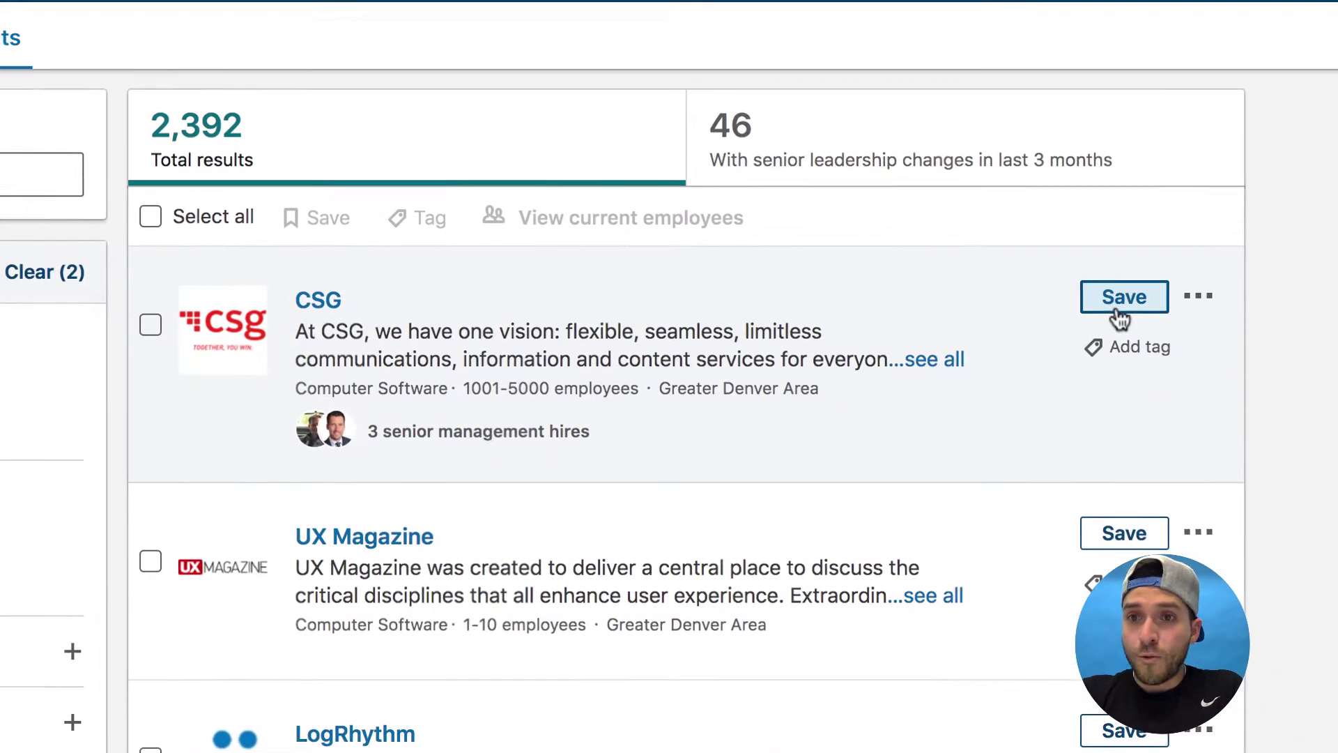
# Preview the account lists CSG could be saved to
pyautogui.click(1115, 361)
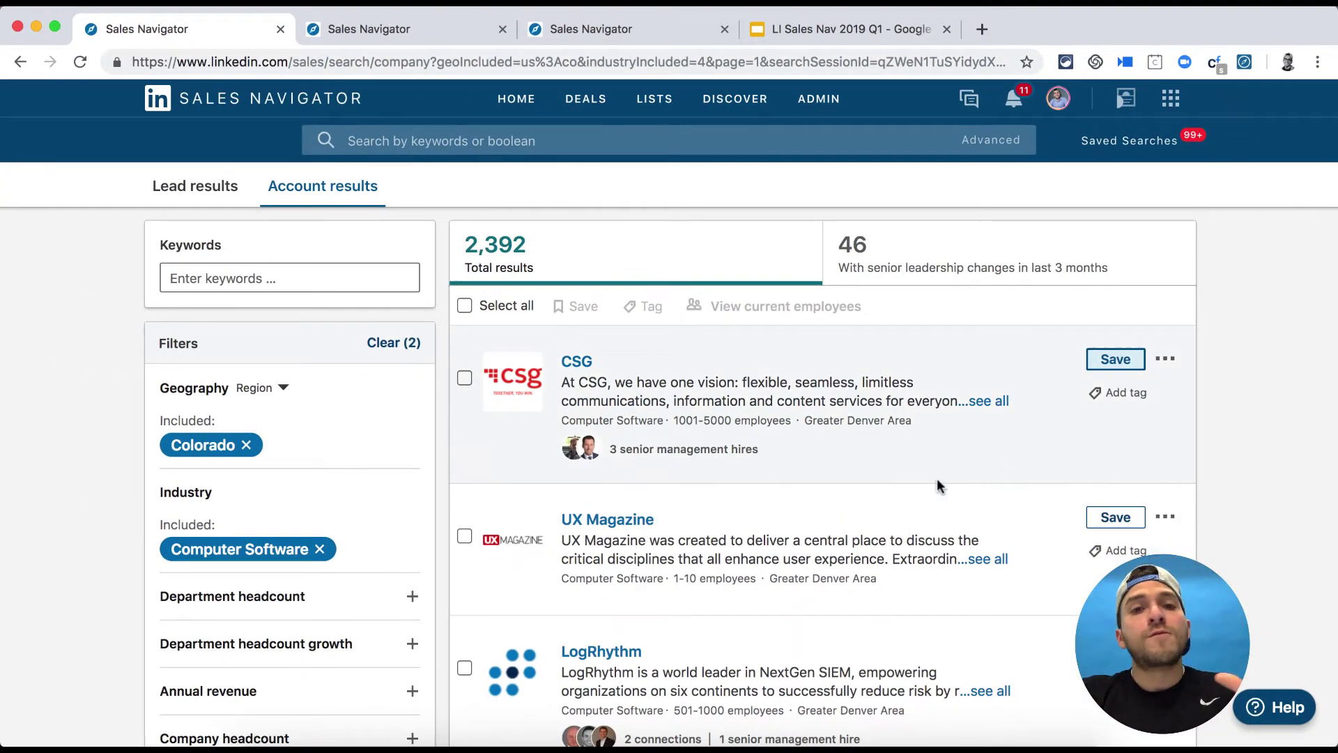
# Bring up the Utah SaaS Marketing & Sales Execs lead list
pyautogui.click(454, 29)
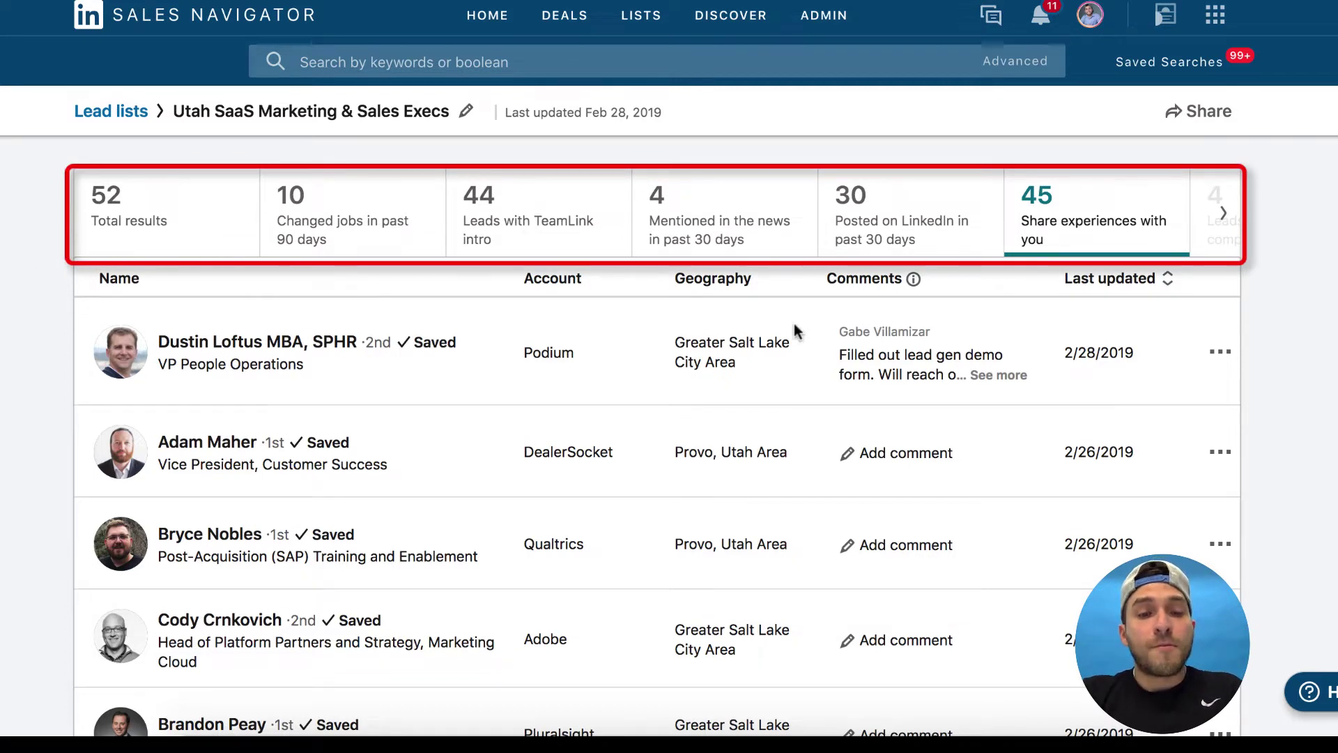
# Filter the Utah SaaS list by Changed jobs, TeamLink intro, then Mentioned in the news
pyautogui.click(373, 222)
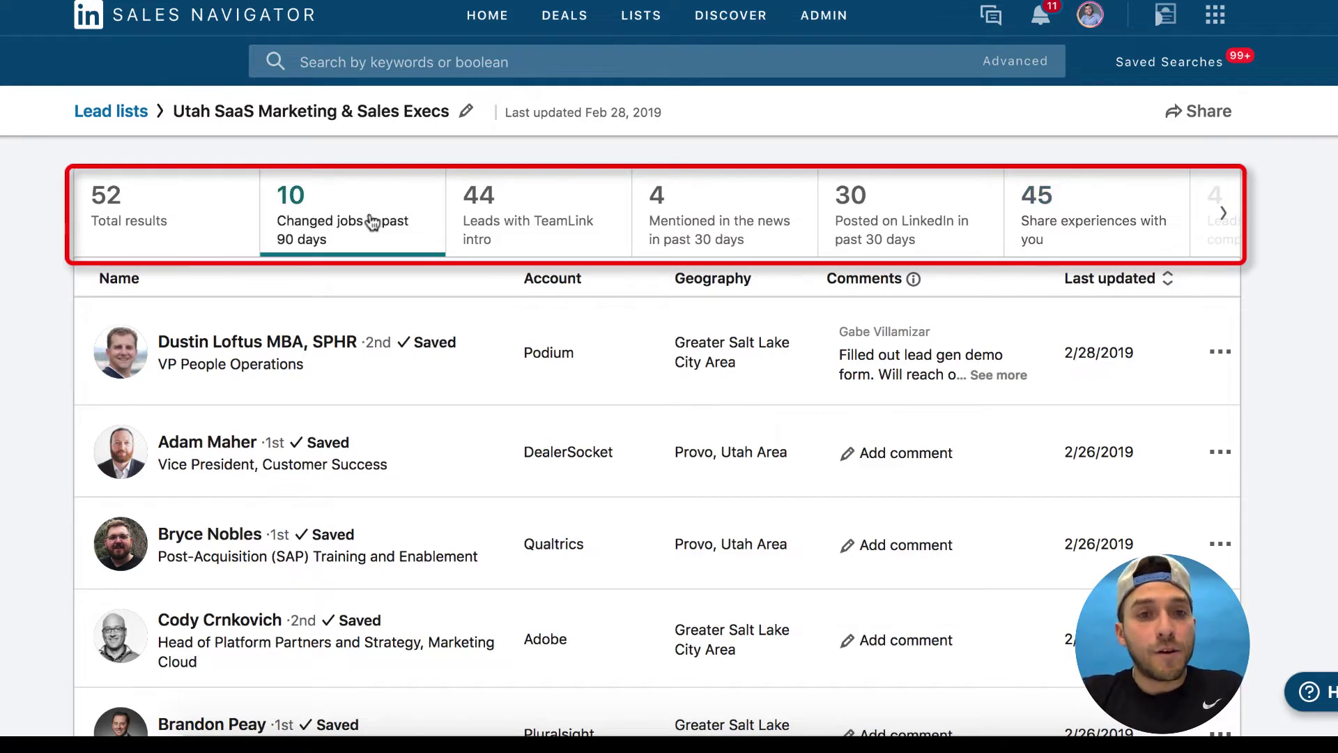
pyautogui.click(537, 222)
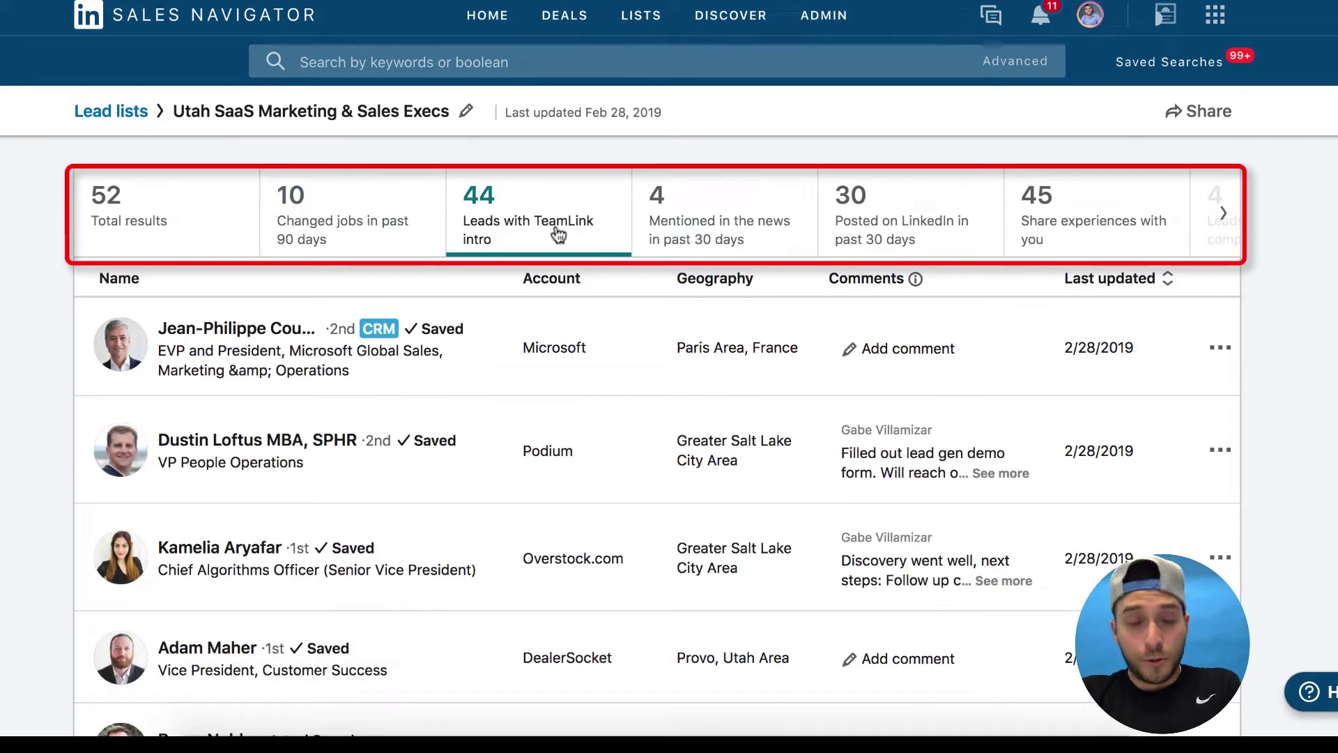
pyautogui.click(730, 221)
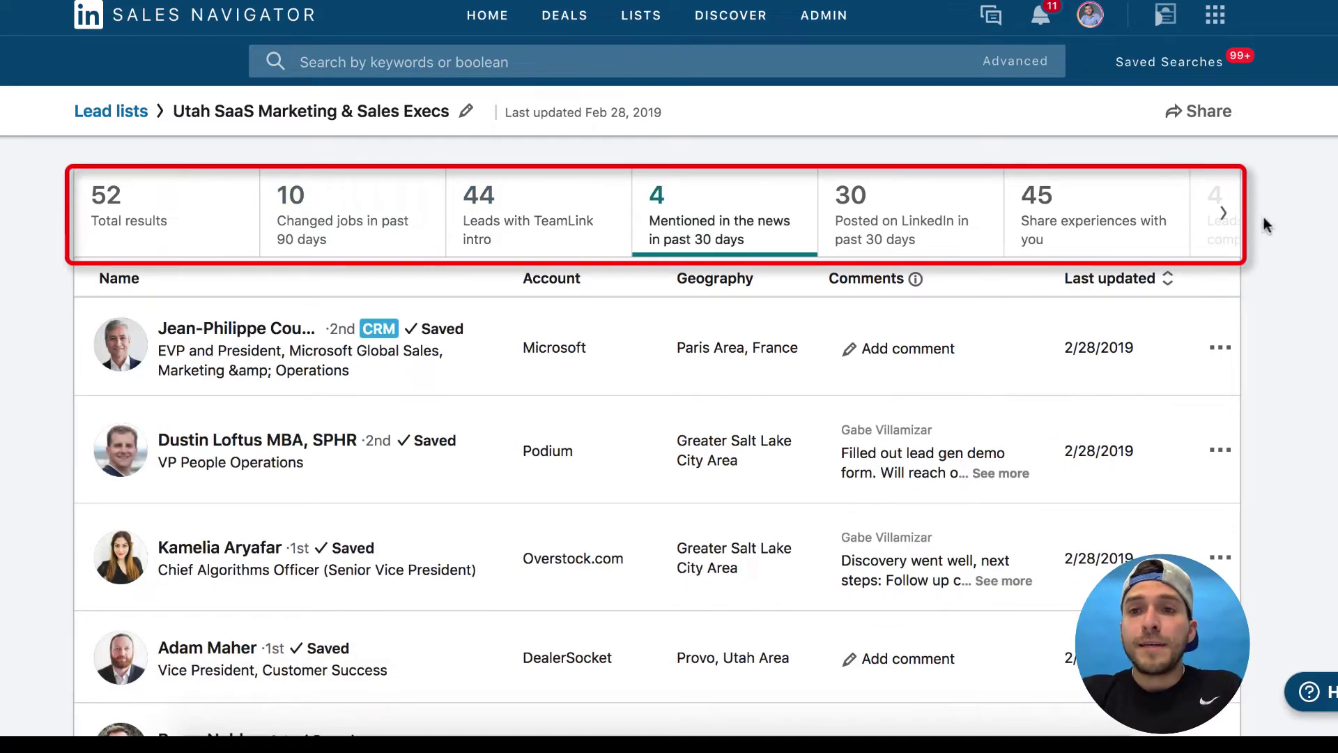
# Browse the other lead insight categories, then bring up the list's Share settings
pyautogui.click(1223, 214)
pyautogui.scroll(-2, 1261, 299)
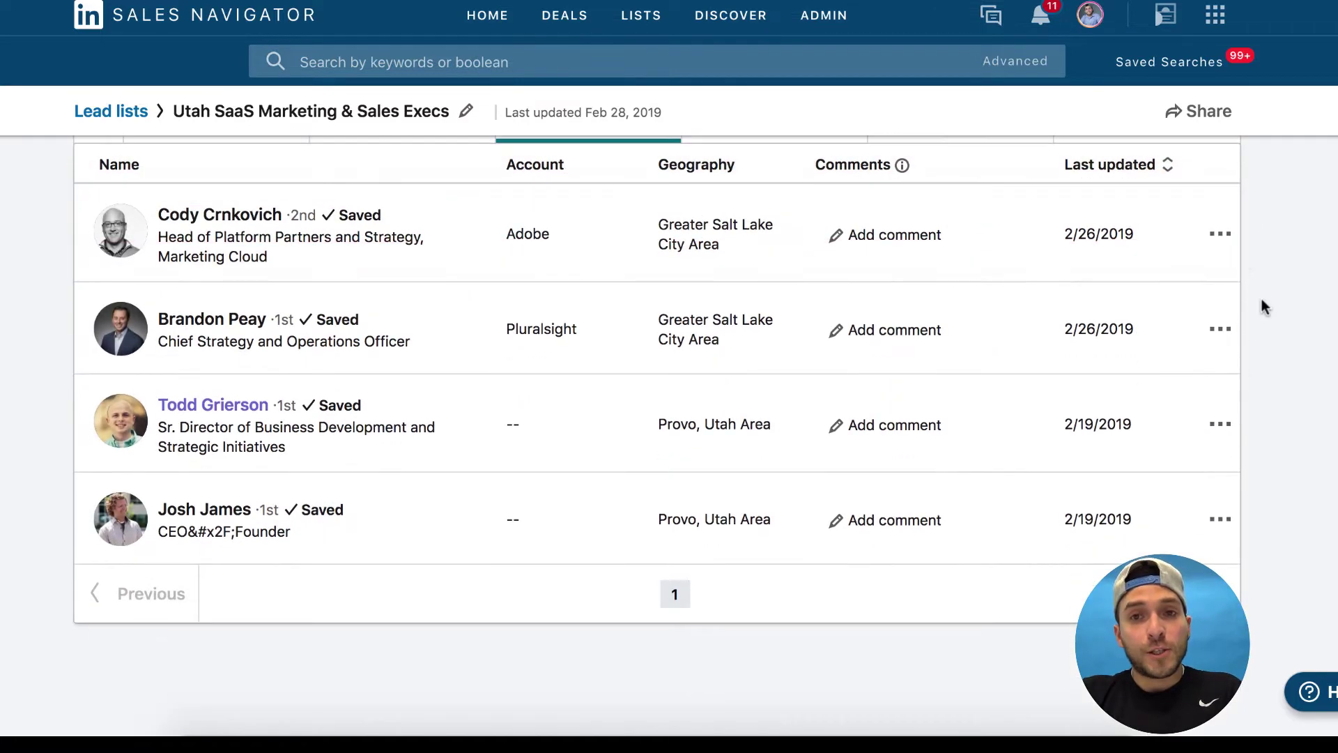
pyautogui.scroll(2, 1261, 298)
pyautogui.scroll(-2, 1261, 307)
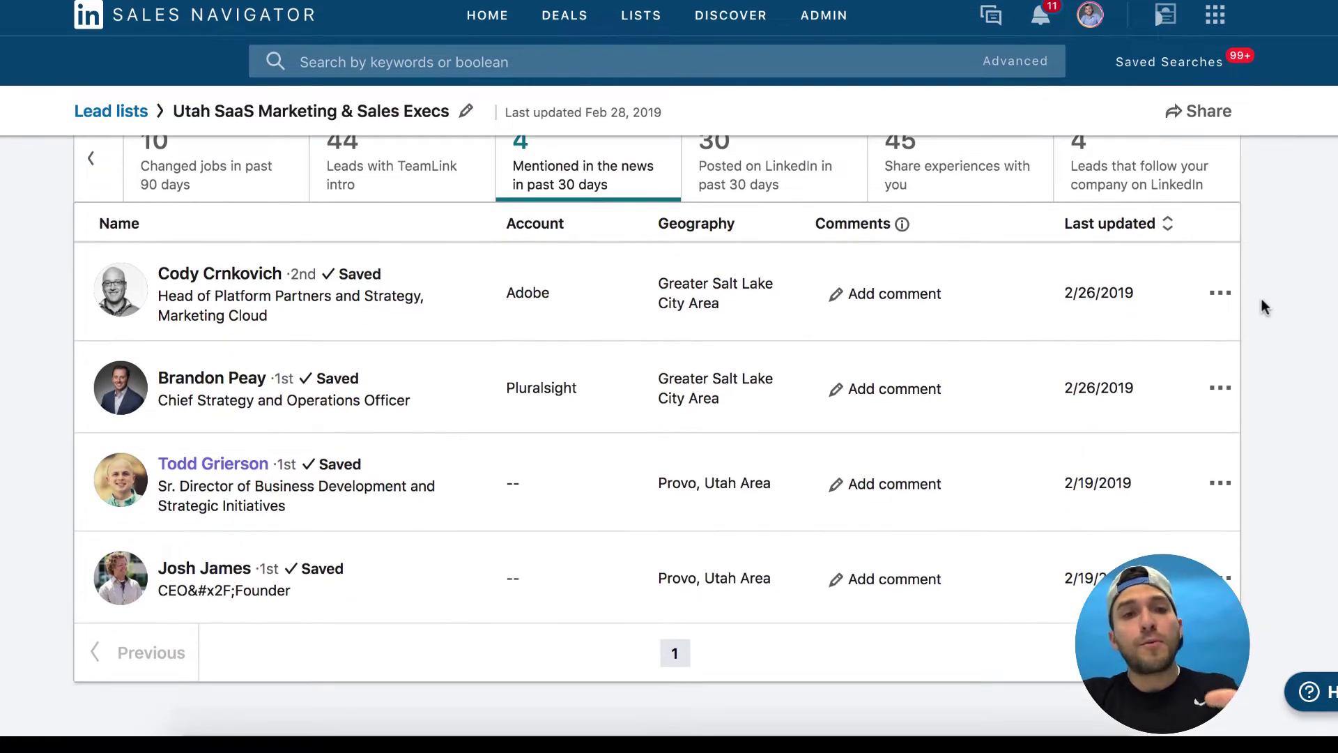
pyautogui.scroll(2, 1261, 306)
pyautogui.click(90, 213)
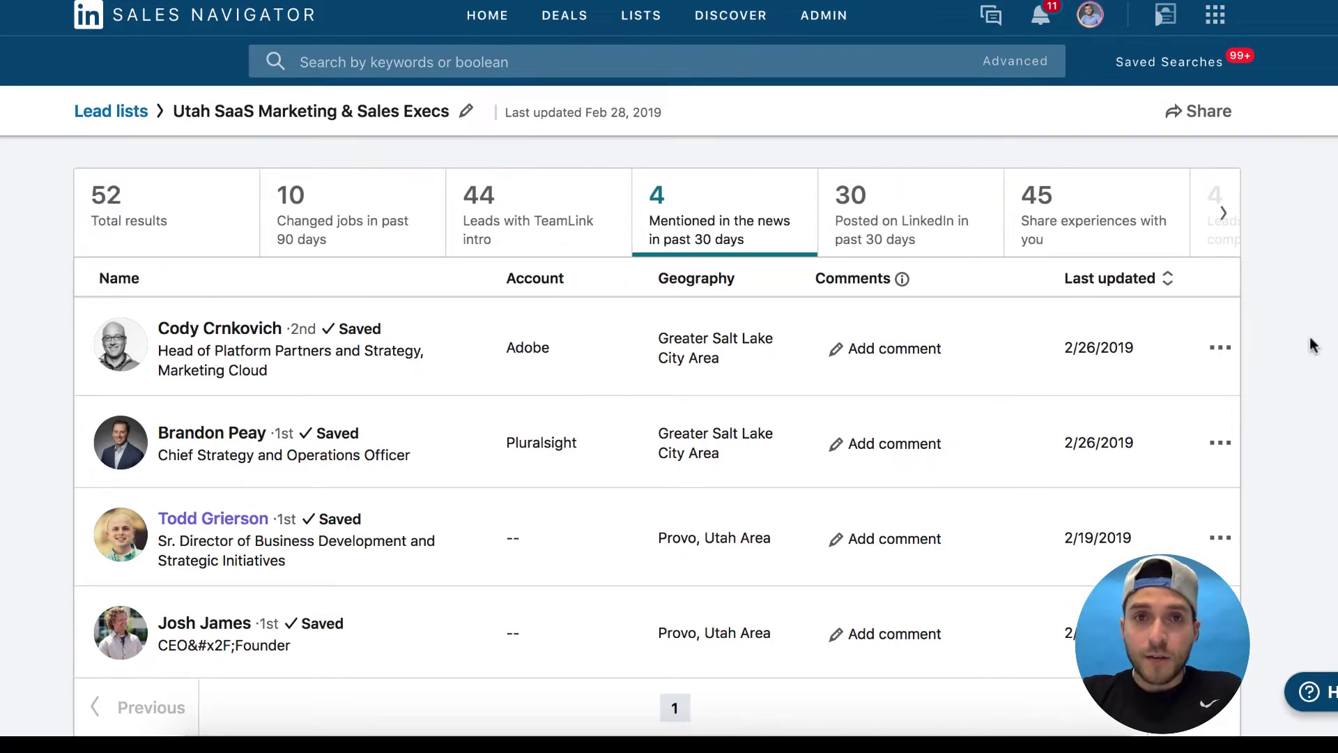
pyautogui.click(1230, 120)
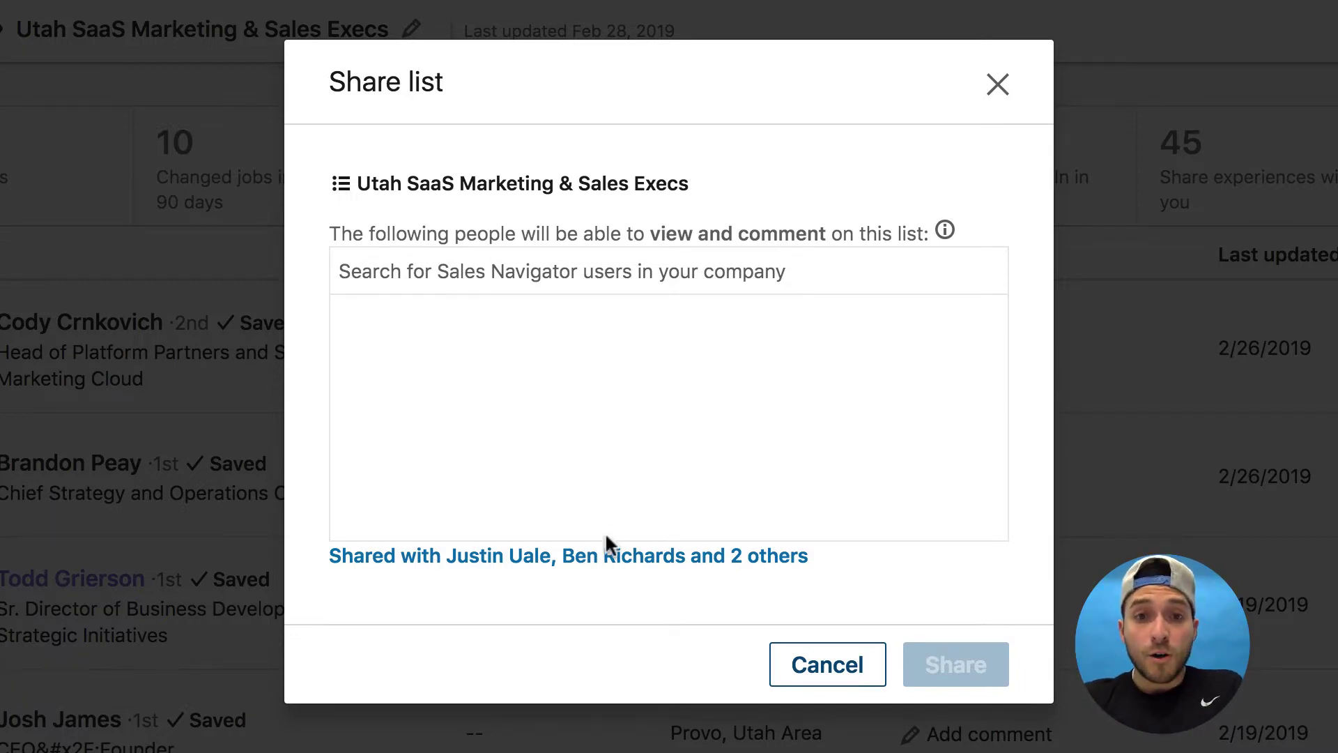
# Expand the 'Shared with … and 2 others' roster to see the owner and four colleagues
pyautogui.click(601, 556)
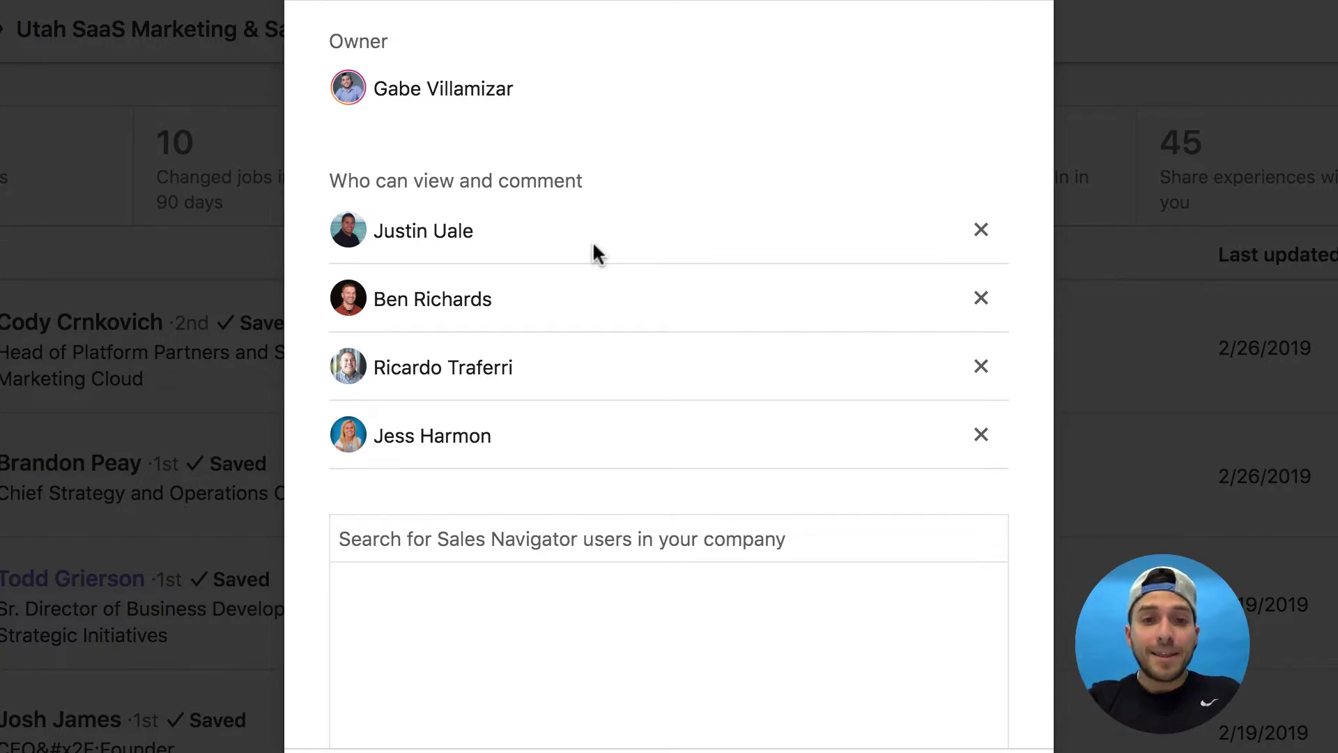
# Close sharing and check the first lead's empty comments
pyautogui.click(858, 750)
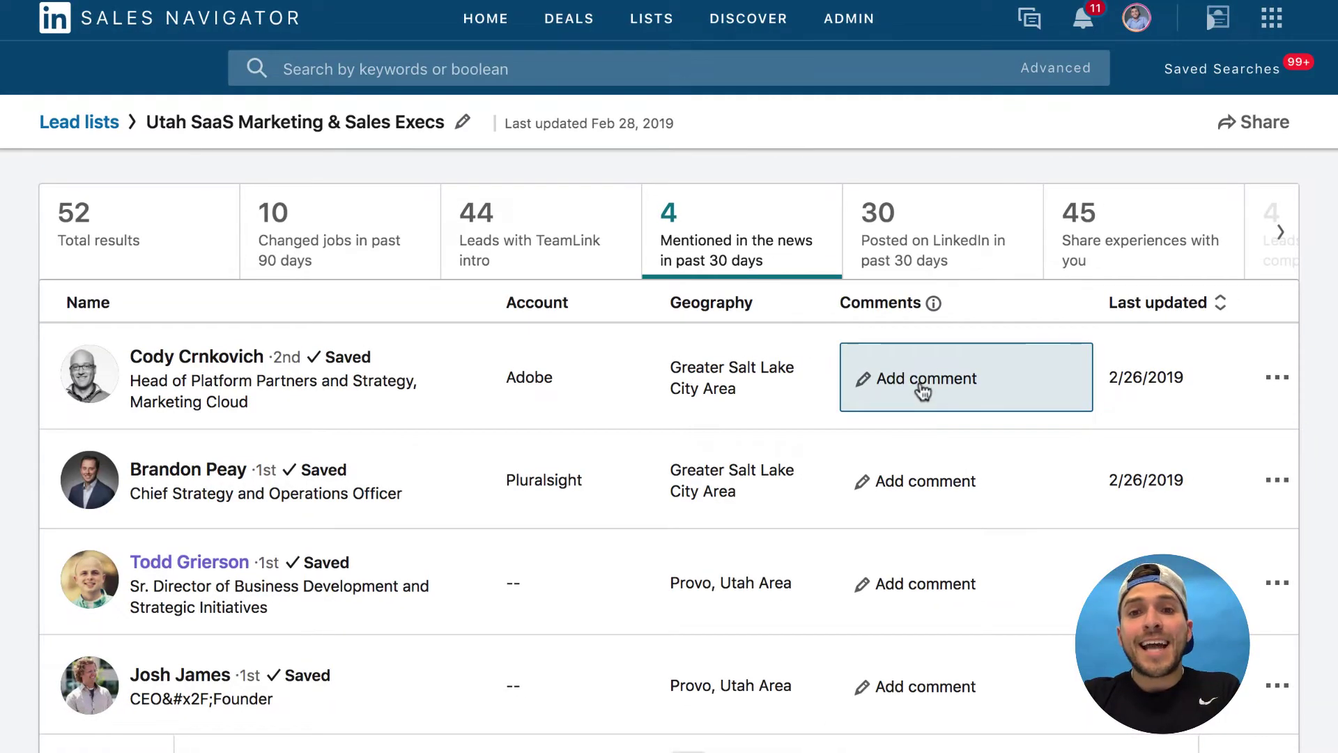
pyautogui.click(923, 392)
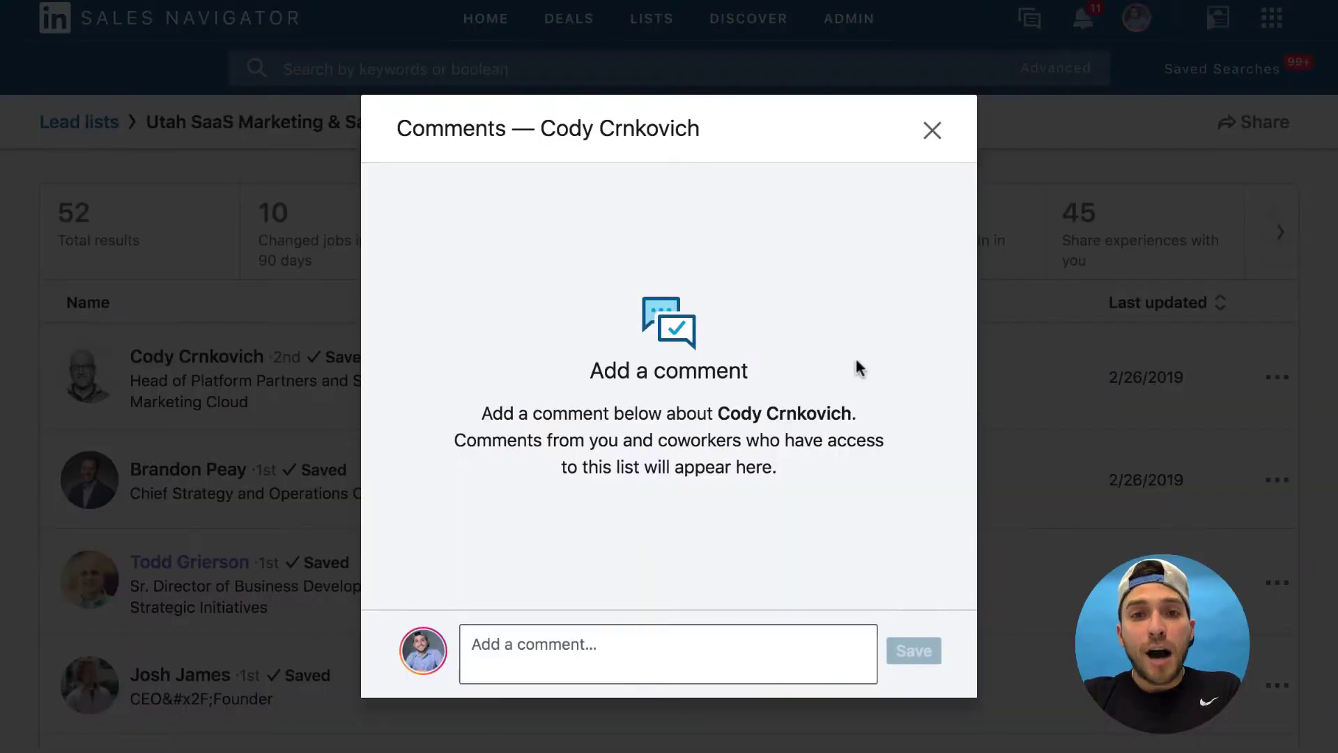
pyautogui.click(930, 133)
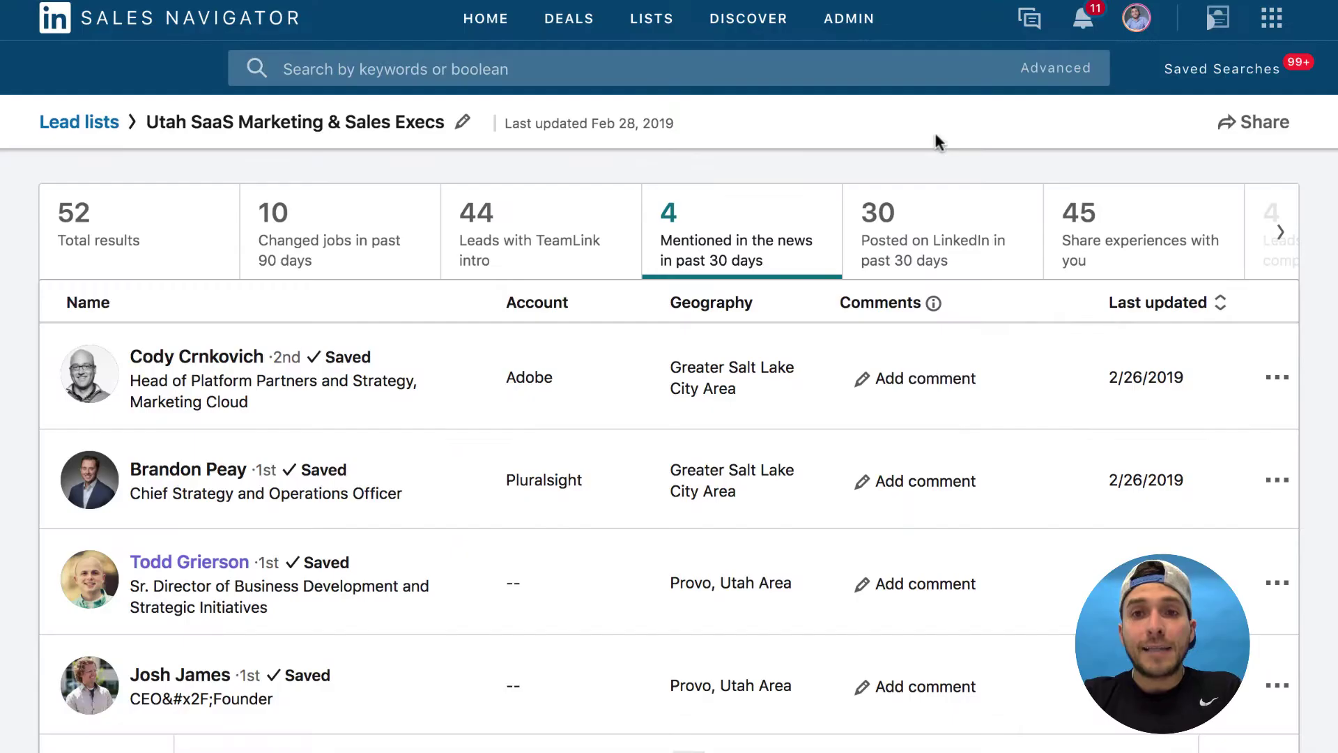
# Show all 52 leads again and read a teammate's saved comment on a lead
pyautogui.click(132, 240)
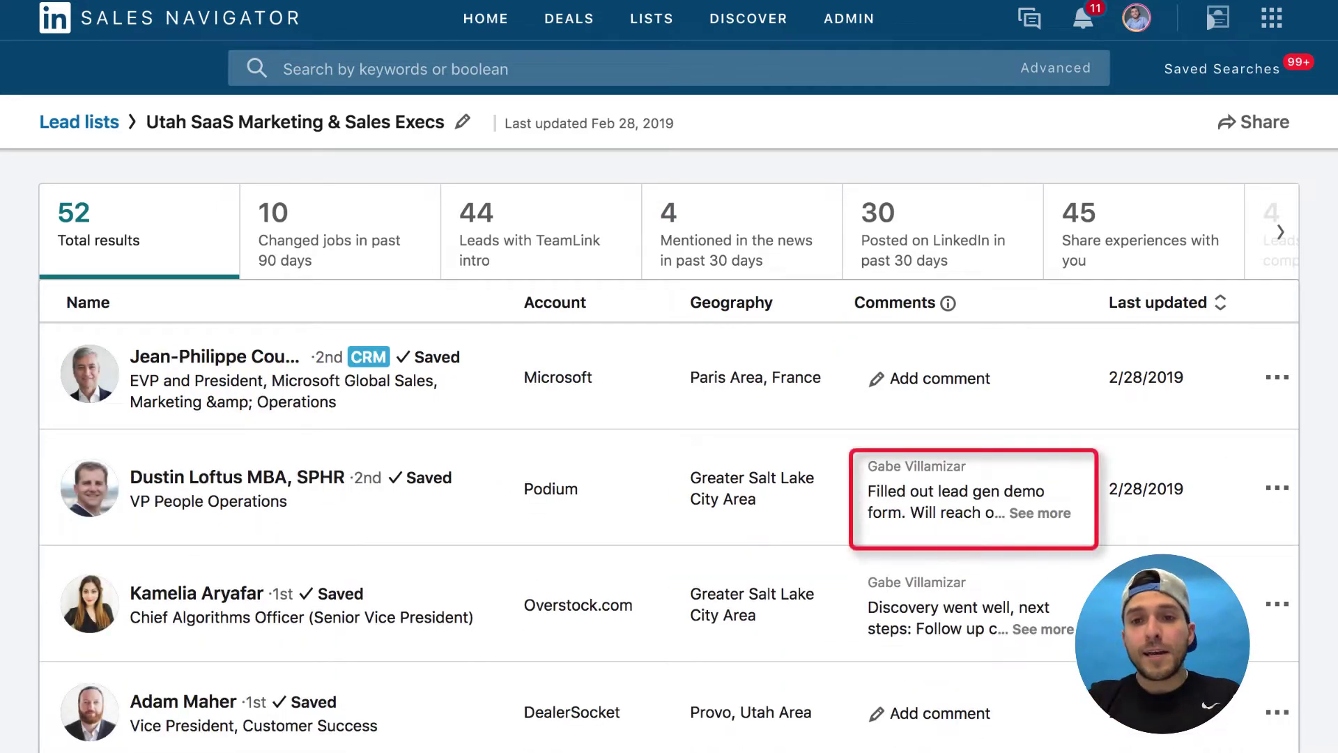
pyautogui.click(979, 519)
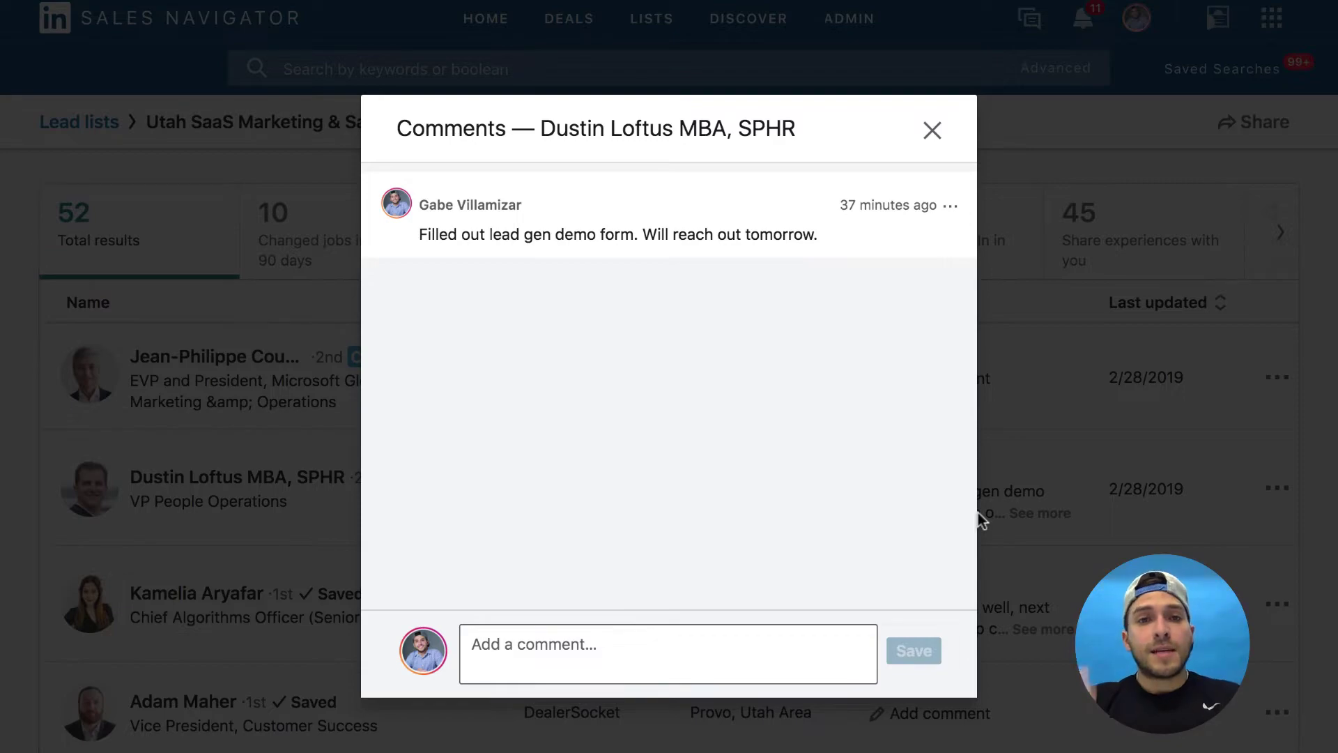
pyautogui.click(933, 131)
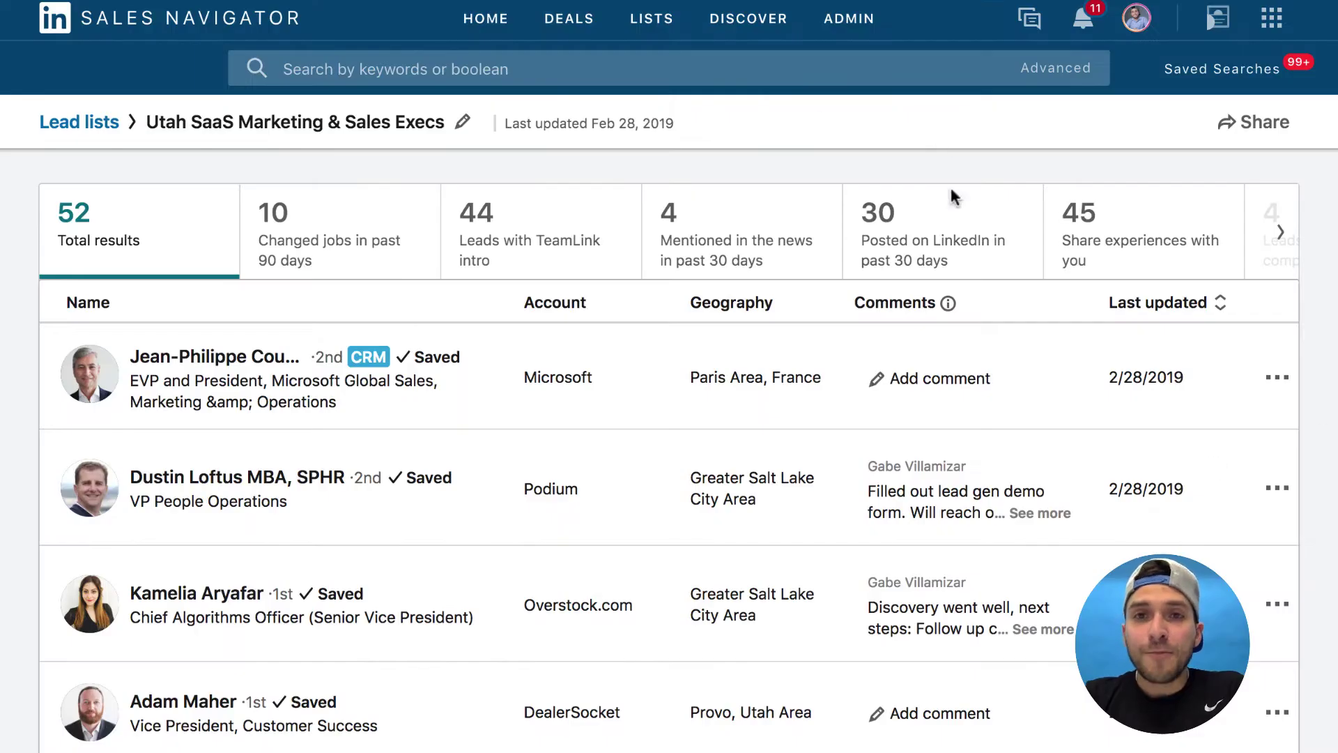
pyautogui.moveTo(655, 27)
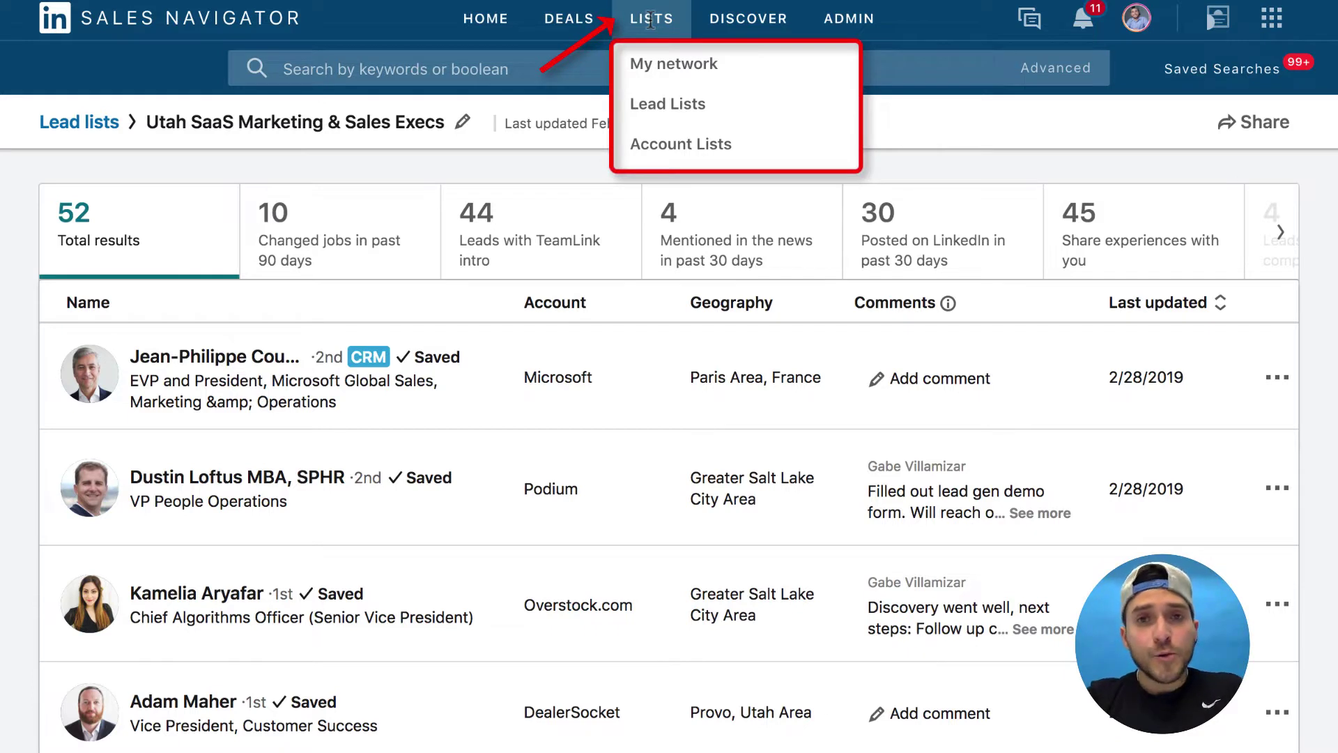
# View the Lead Lists overview, then the Account Lists overview, from the LISTS menu
pyautogui.click(669, 112)
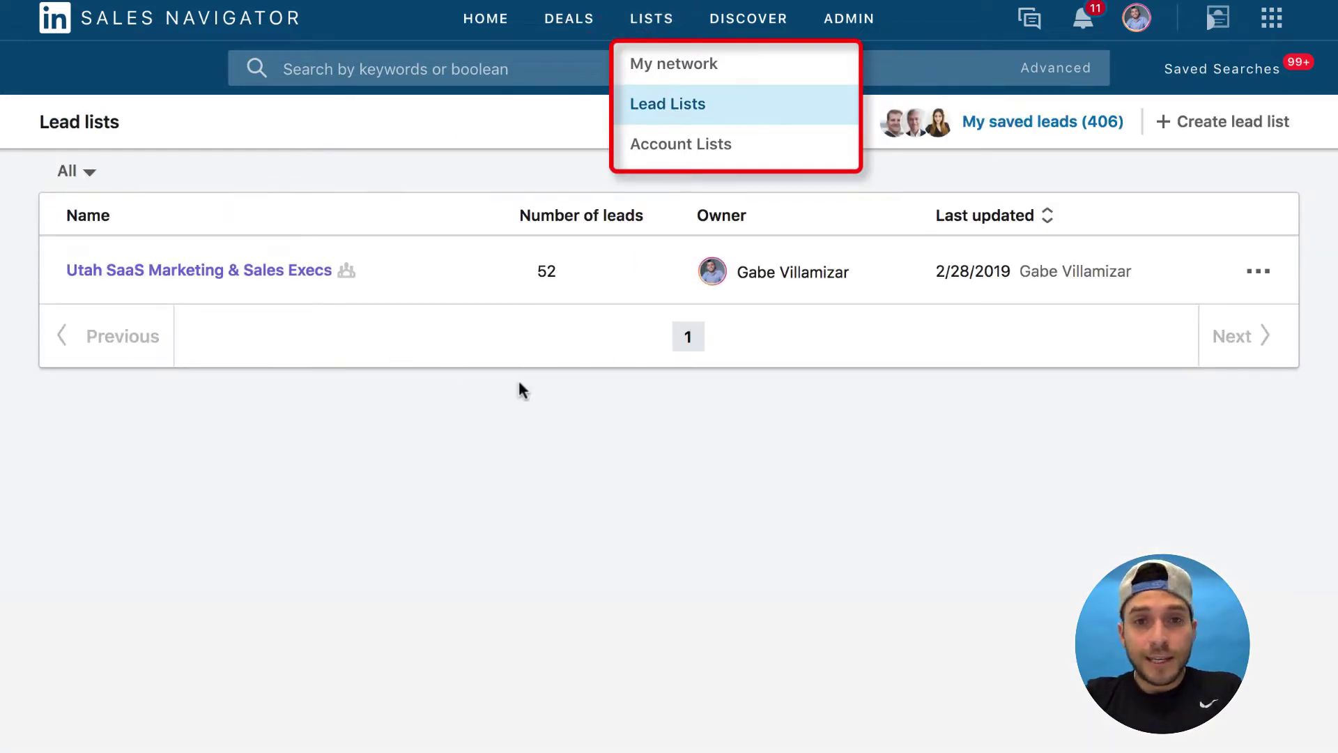
pyautogui.click(669, 150)
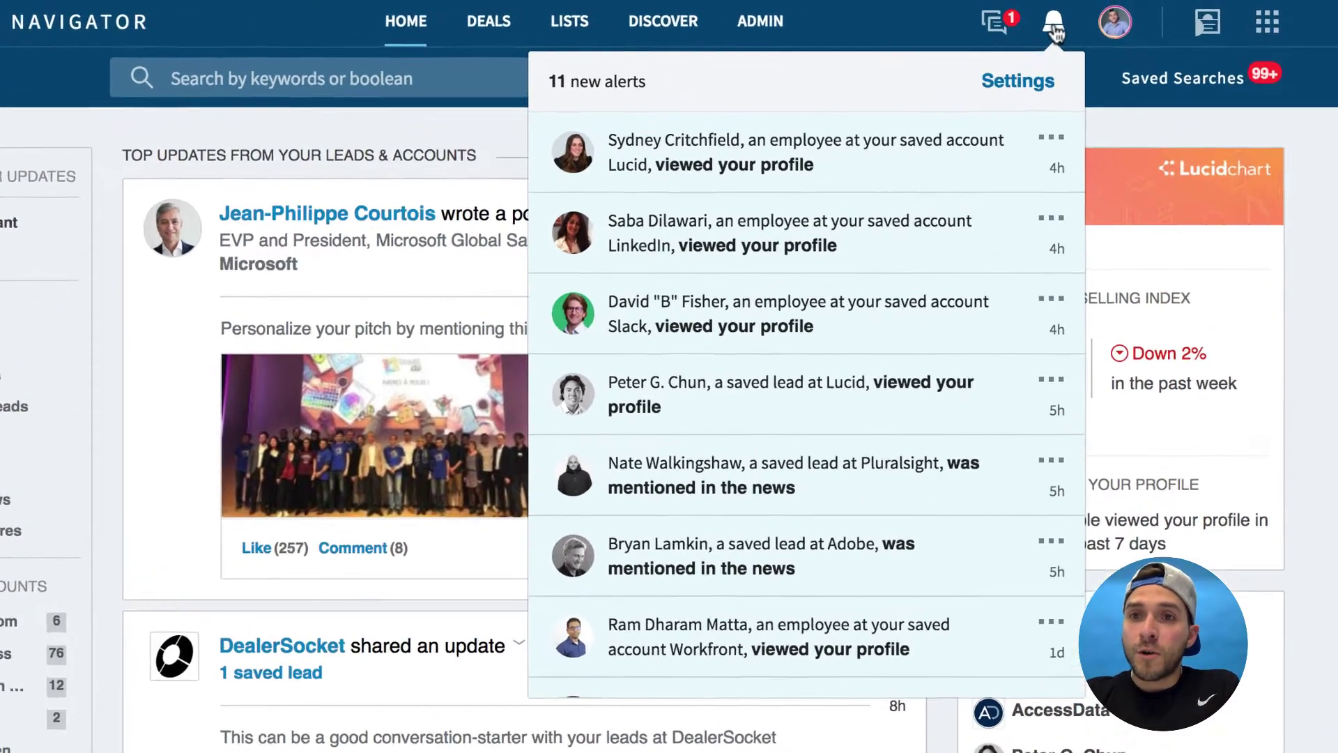
# Scroll through the 11 new alerts on the Sales Navigator home feed
pyautogui.scroll(-6, 917, 269)
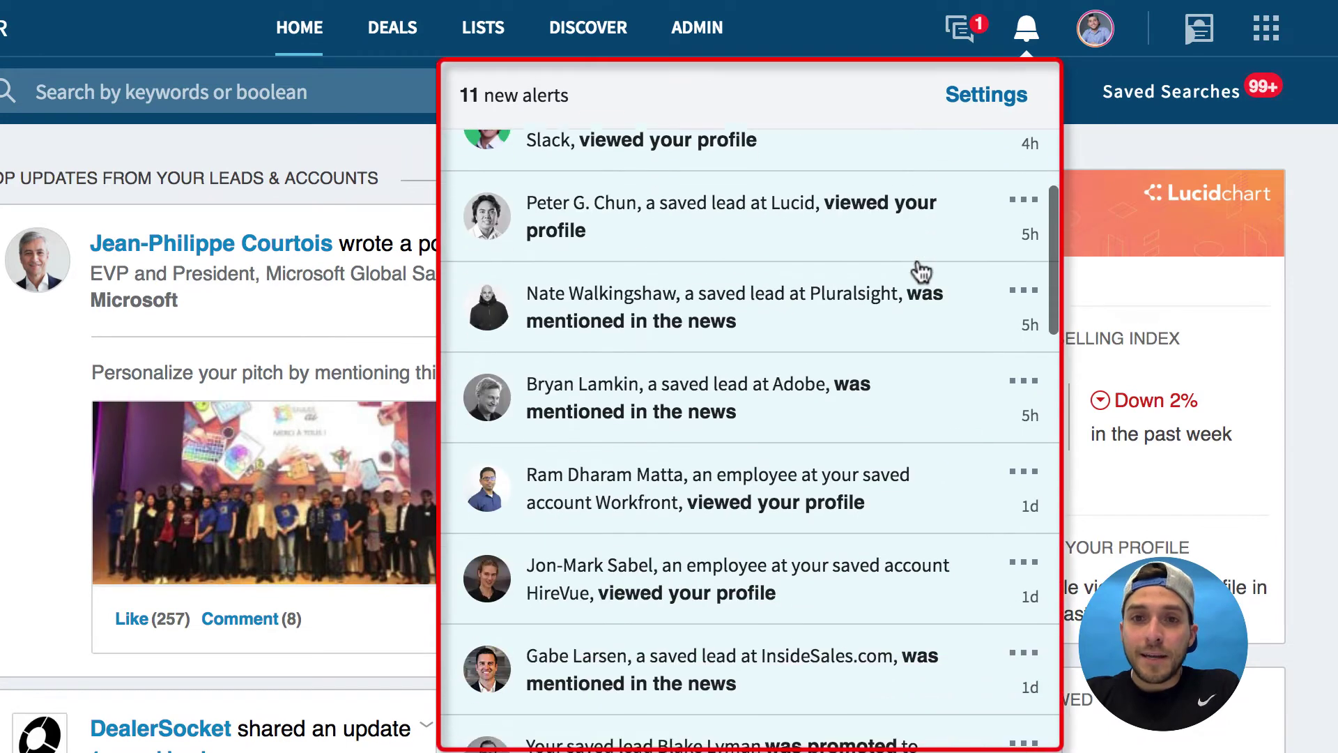
pyautogui.scroll(-5, 920, 272)
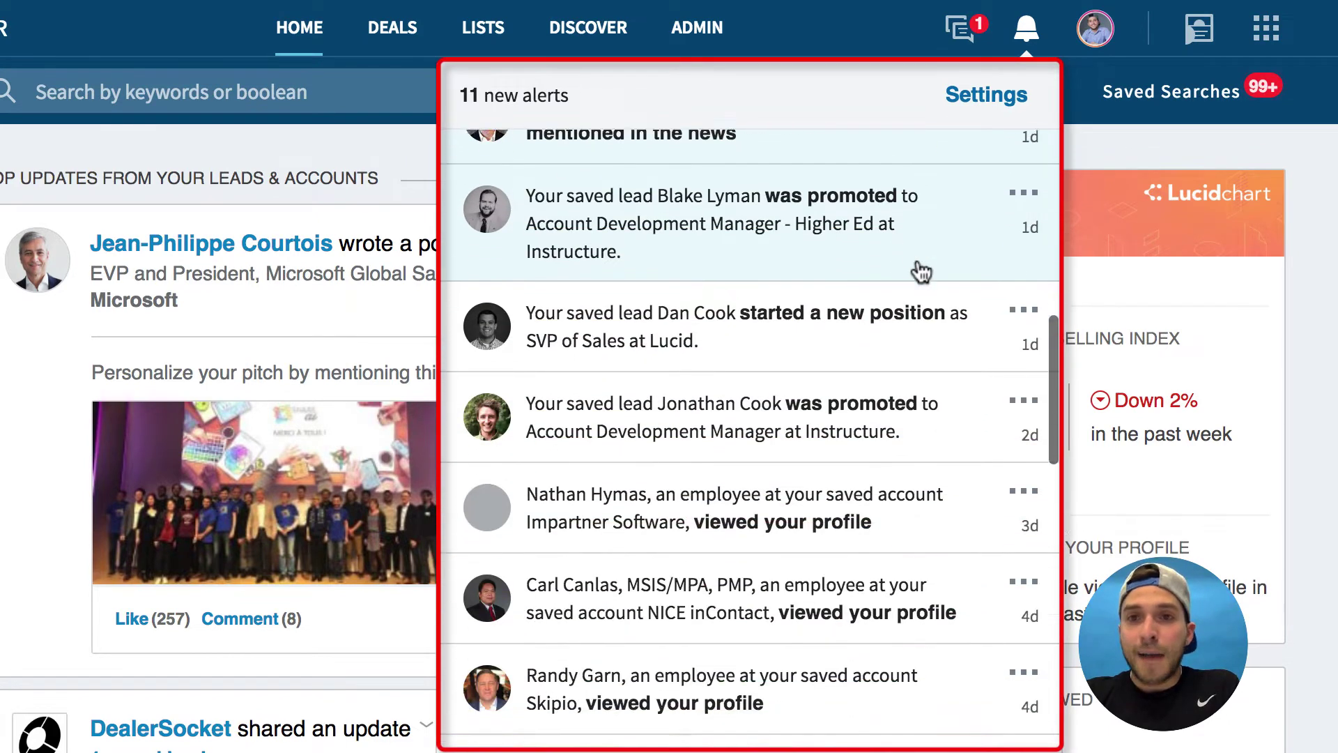
pyautogui.scroll(3, 920, 270)
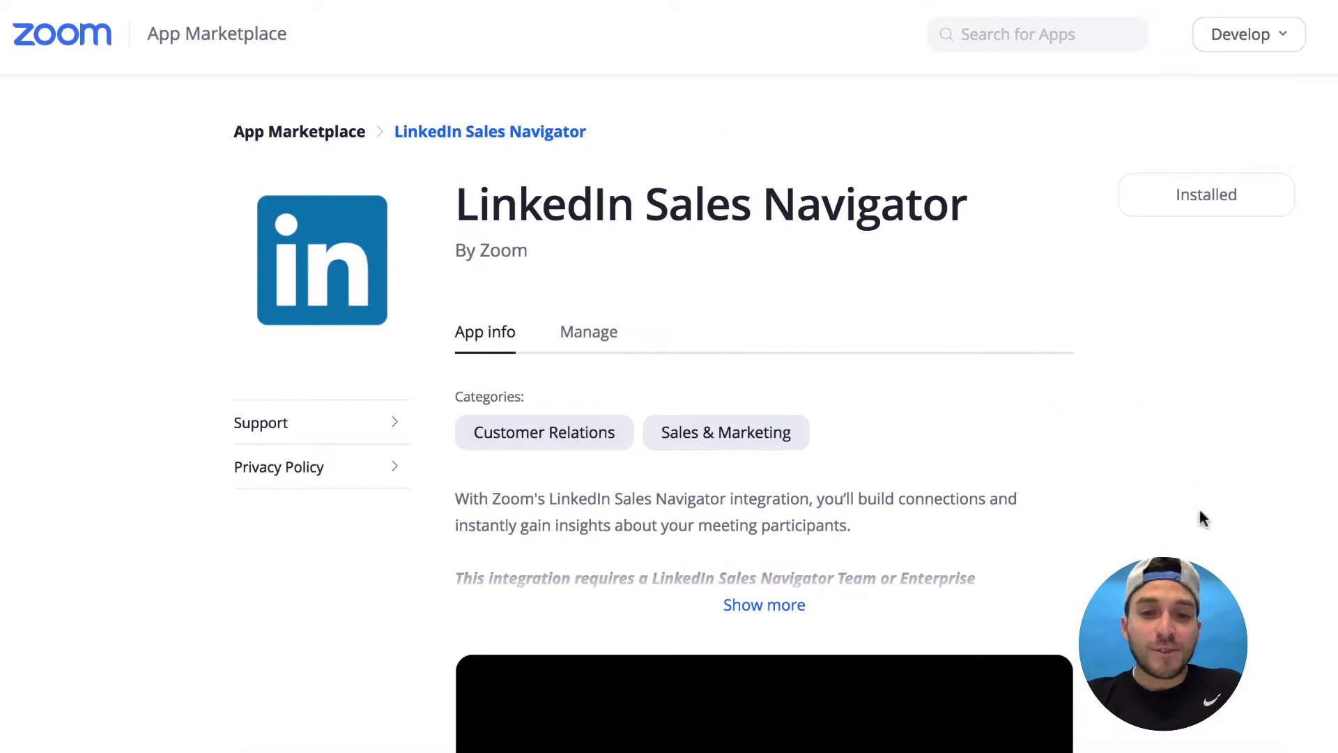
# Scroll the installed LinkedIn Sales Navigator app page to its video and permissions
pyautogui.scroll(-4, 1199, 508)
pyautogui.scroll(4, 1199, 507)
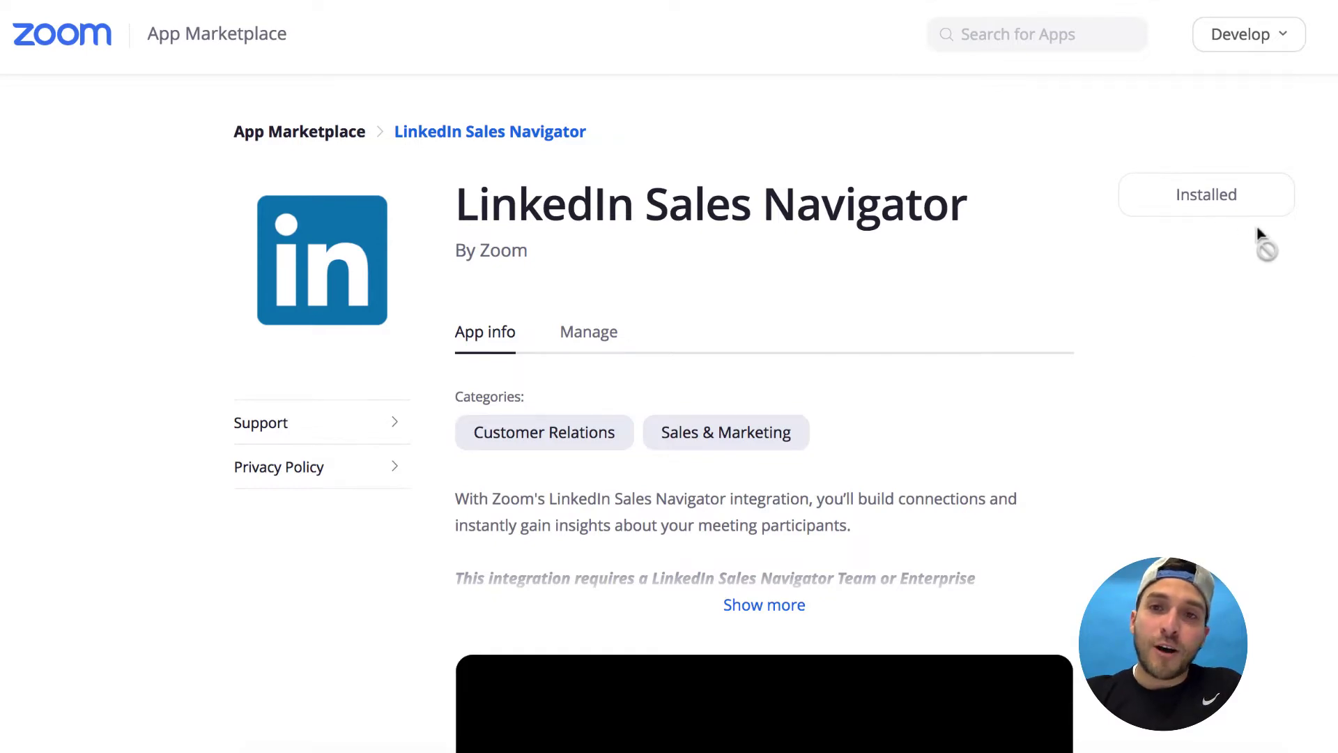
pyautogui.scroll(-1, 1209, 263)
pyautogui.scroll(-10, 1209, 264)
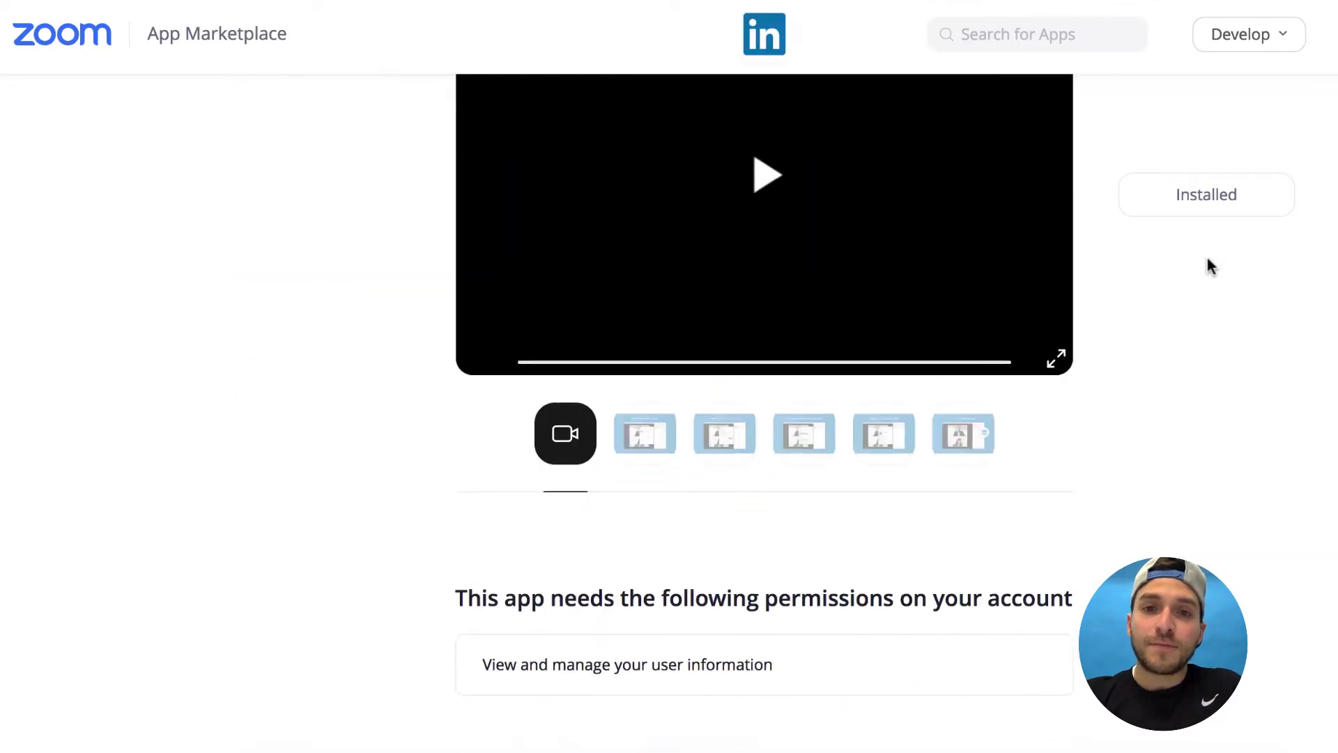
pyautogui.scroll(9, 1208, 263)
pyautogui.scroll(-9, 1209, 265)
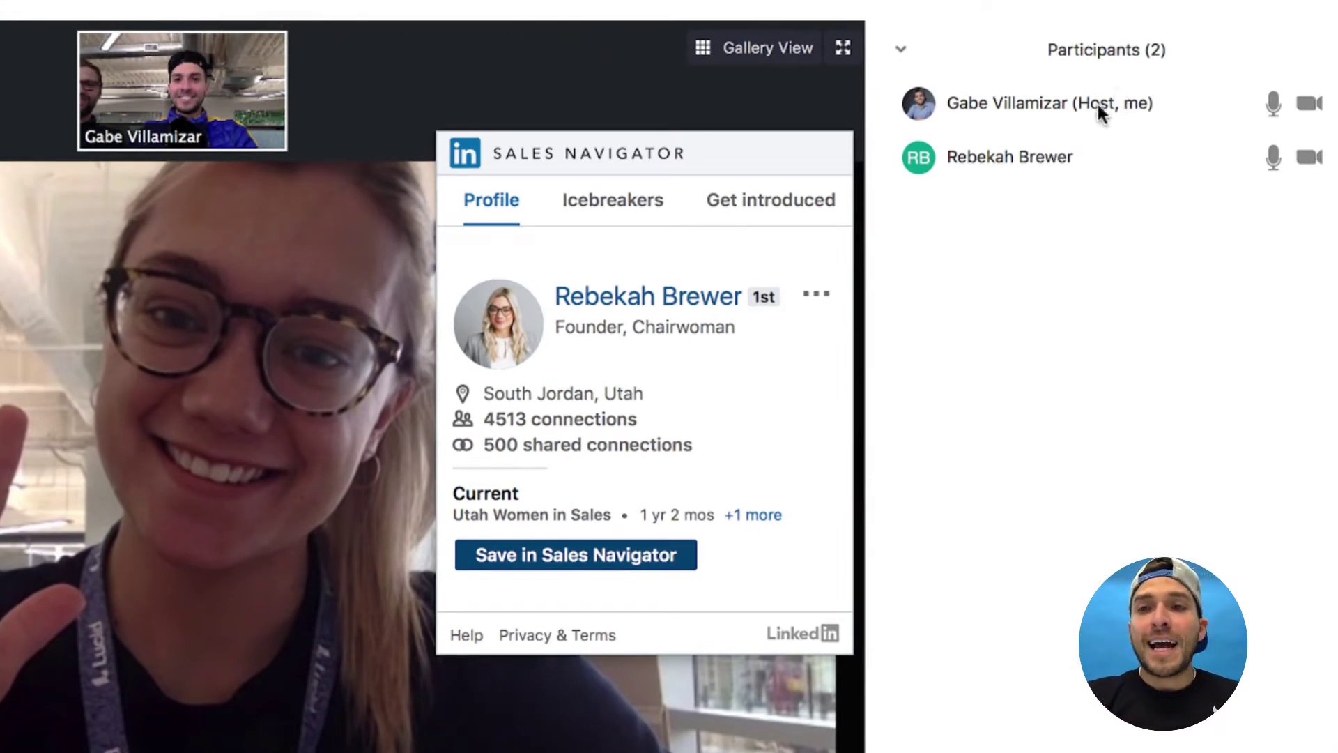
# Bring up a meeting participant's Sales Navigator profile from the Zoom Participants panel
pyautogui.moveTo(1060, 155)
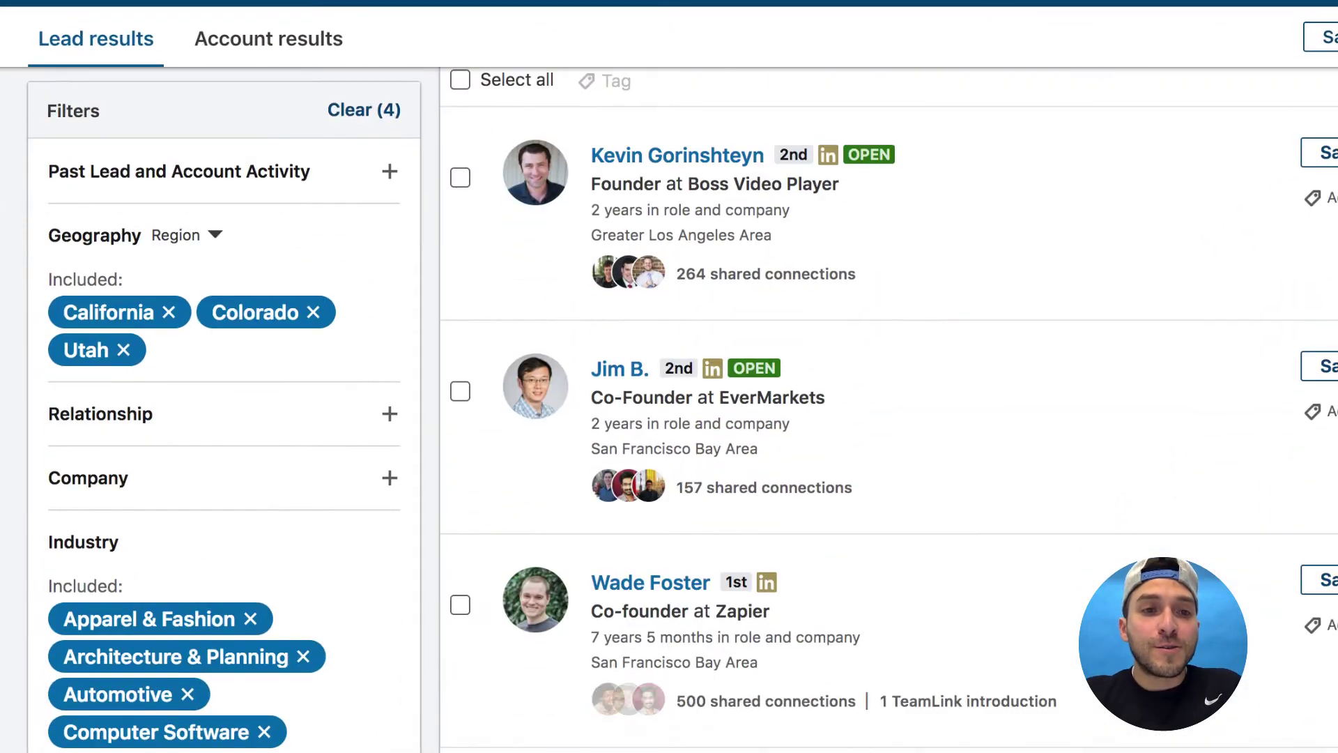
# Exclude Apparel & Fashion from the lead search's industry filter
pyautogui.scroll(5, 411, 391)
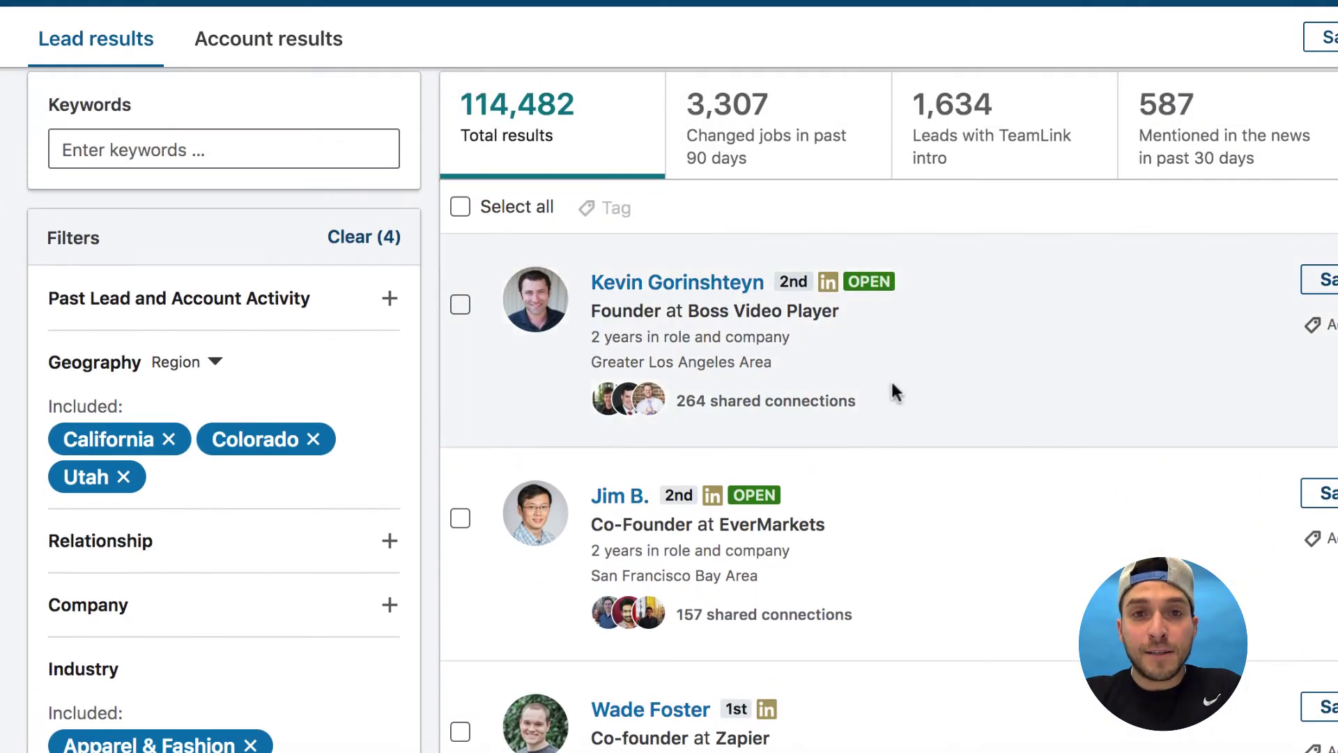
pyautogui.scroll(1, 890, 379)
pyautogui.scroll(-5, 336, 457)
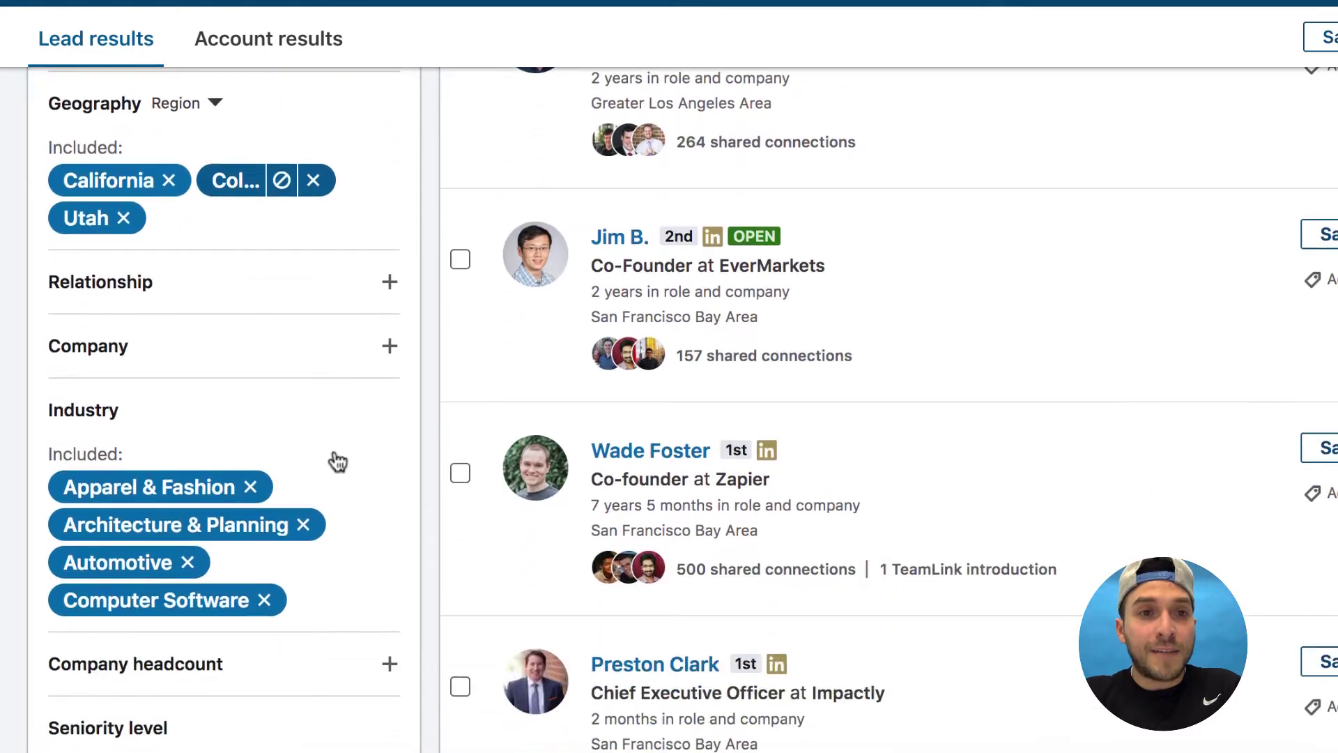
pyautogui.scroll(1, 147, 251)
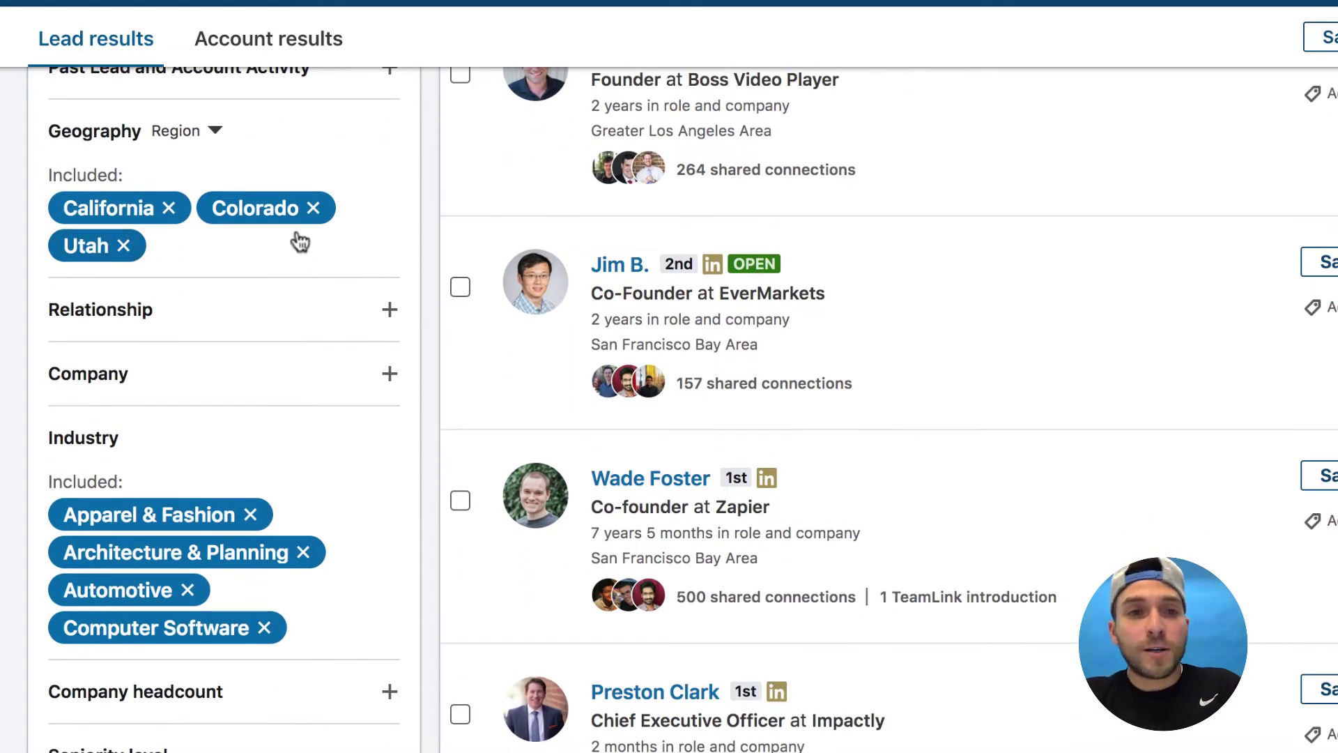
pyautogui.scroll(-3, 125, 279)
pyautogui.scroll(-3, 63, 283)
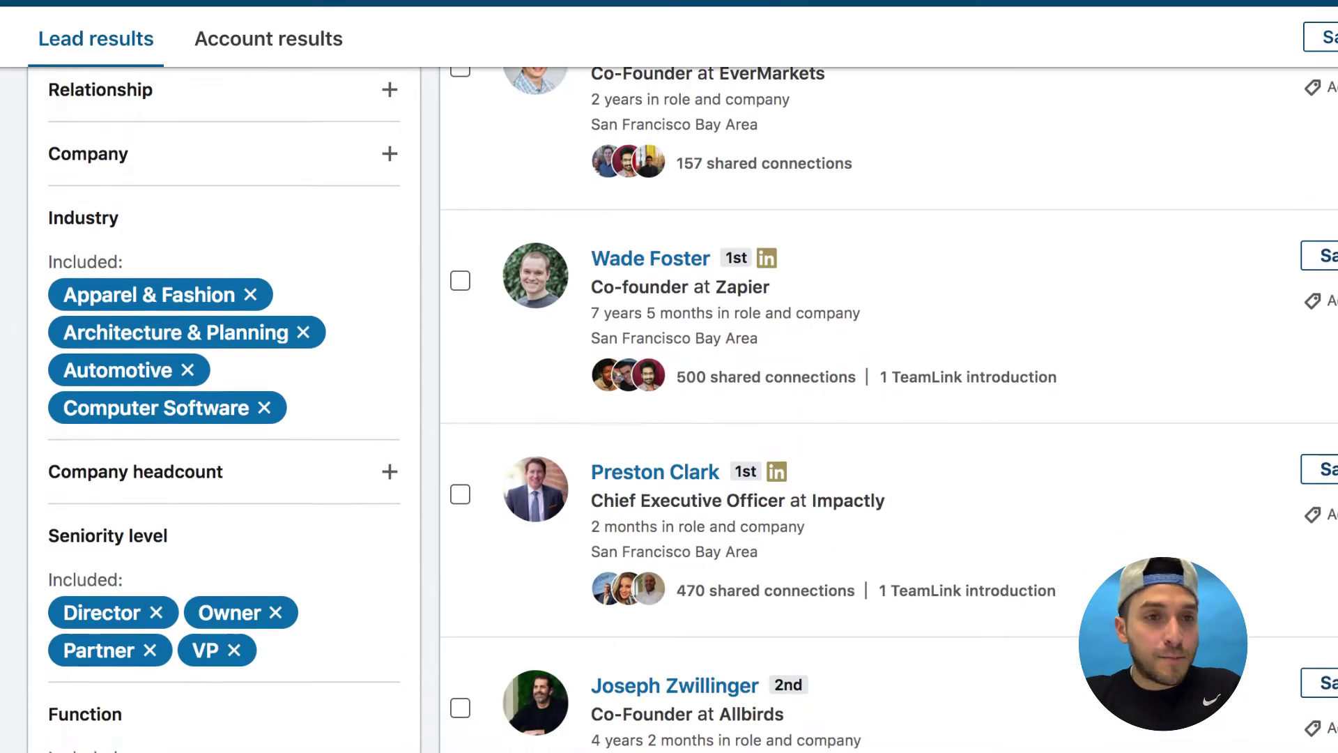
pyautogui.scroll(-3, 209, 409)
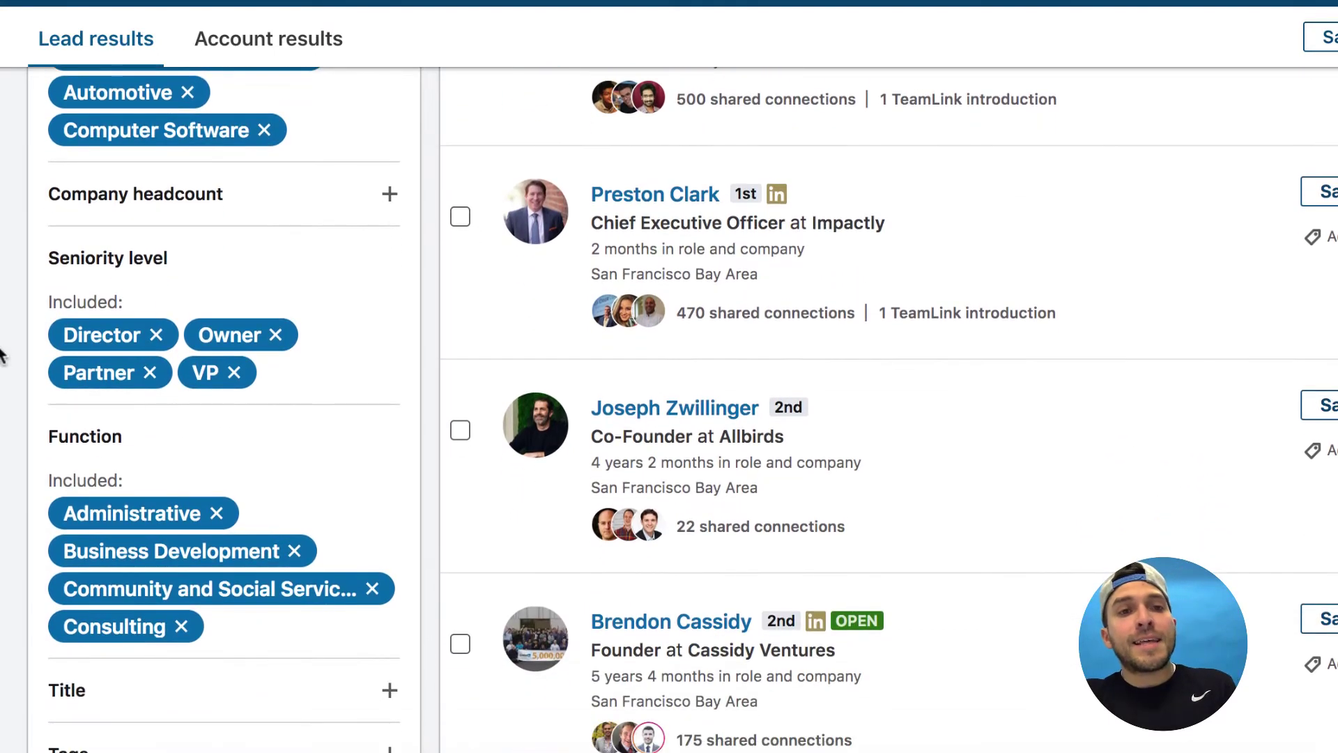
pyautogui.scroll(-2, 209, 410)
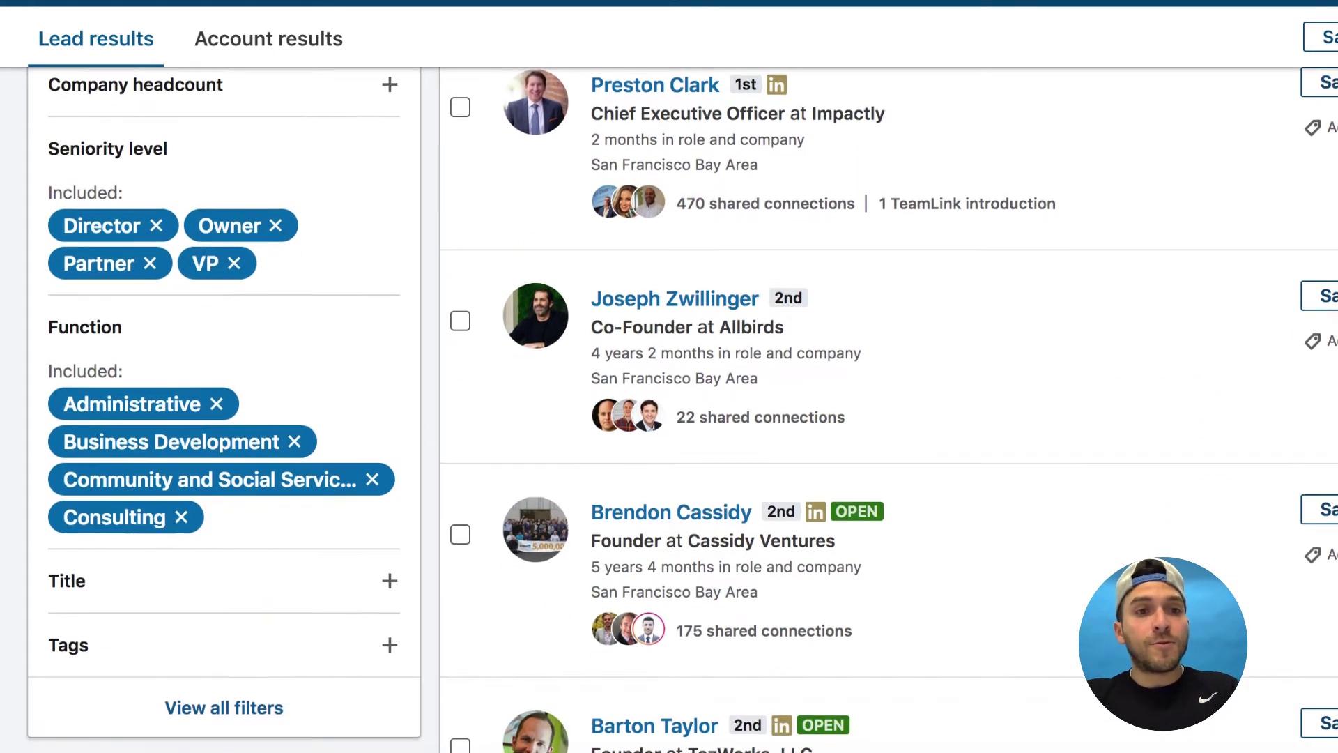
pyautogui.scroll(4, 209, 410)
pyautogui.scroll(2, 230, 244)
pyautogui.moveTo(230, 244)
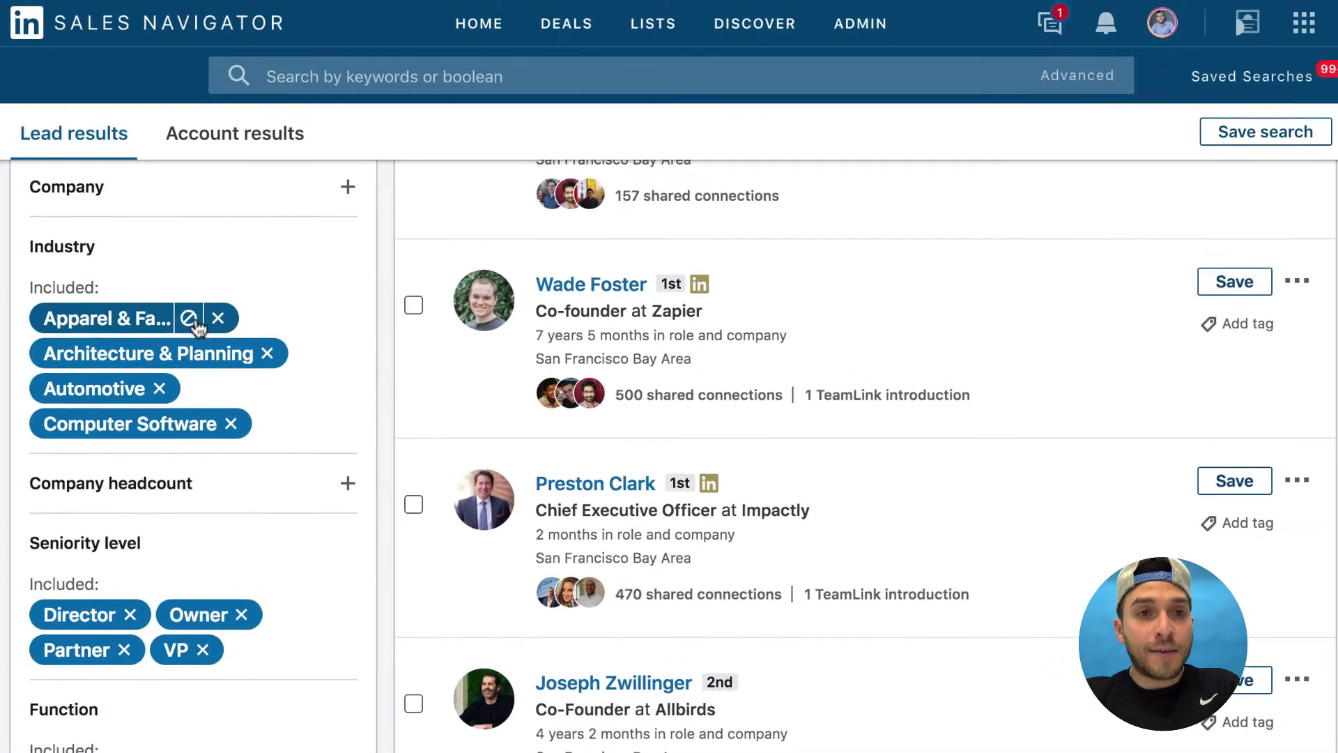
pyautogui.click(190, 319)
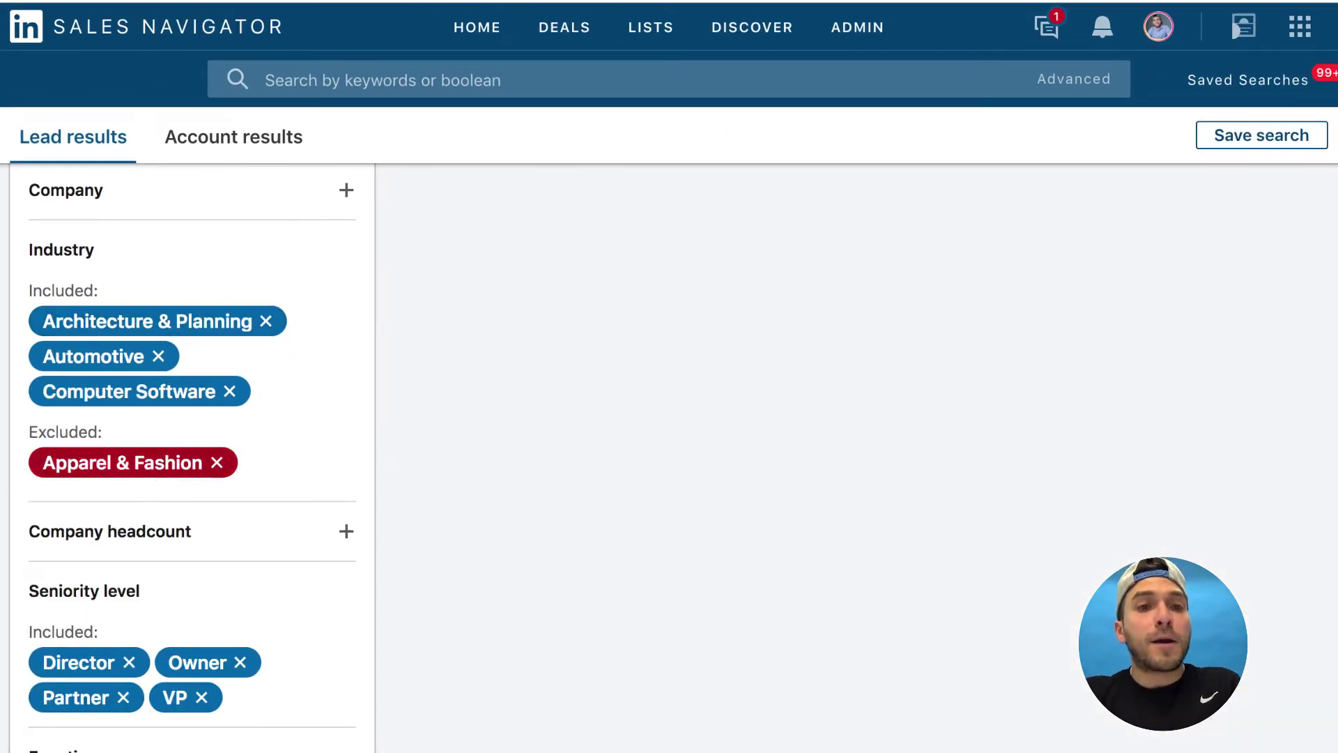
# Exclude Owner and Director from the seniority level filter
pyautogui.scroll(-2, 218, 547)
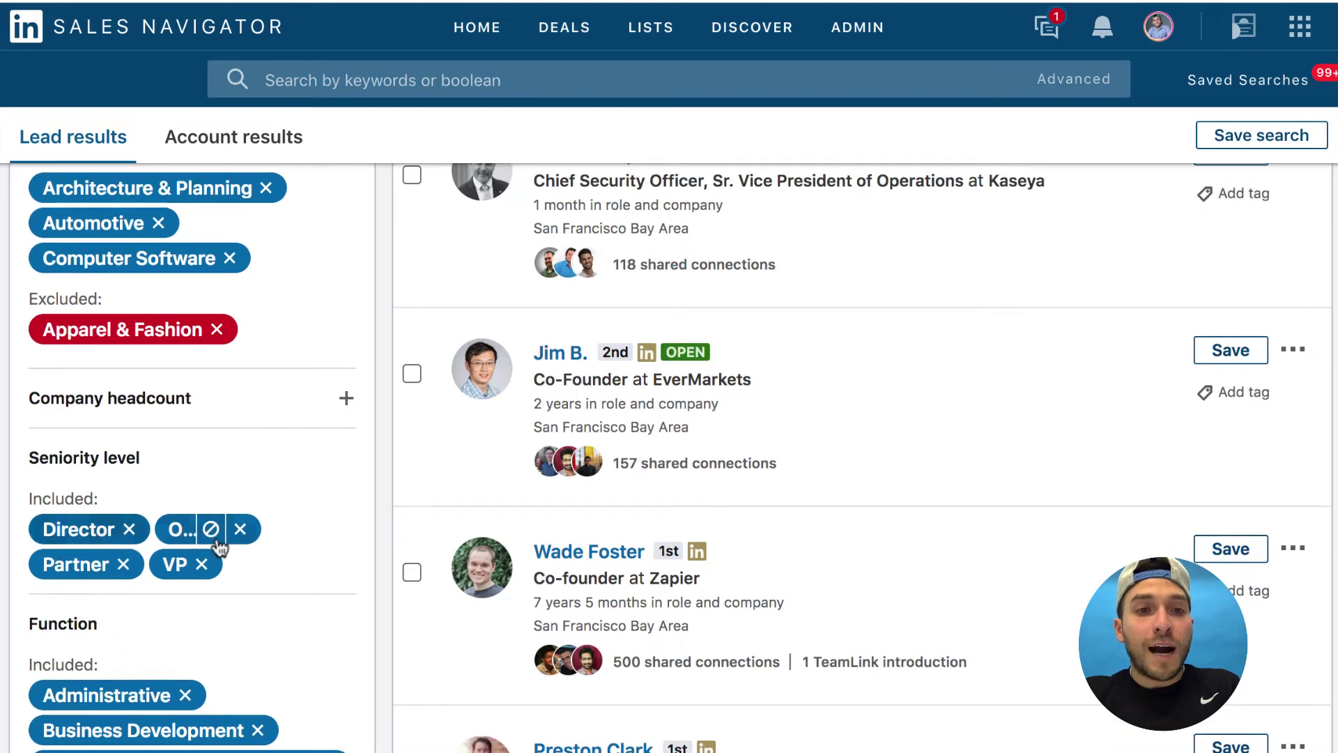
pyautogui.click(215, 541)
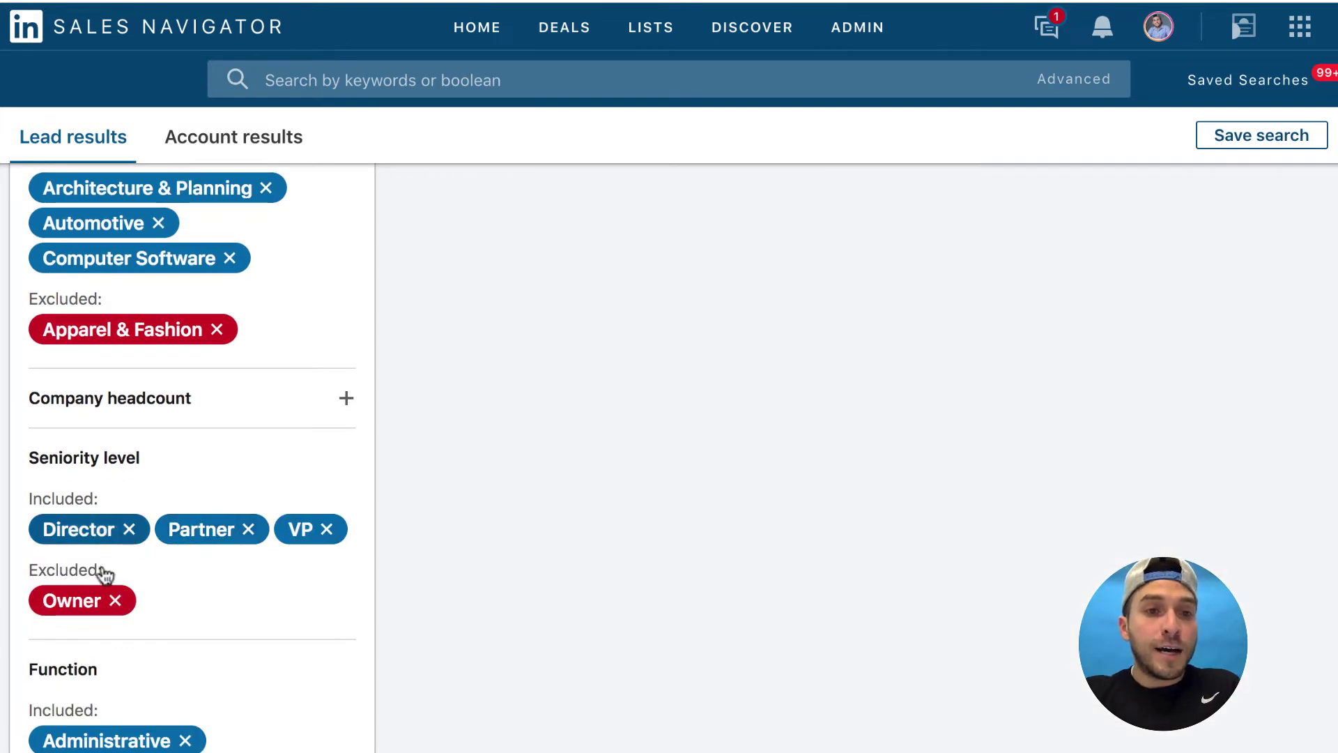
pyautogui.click(101, 533)
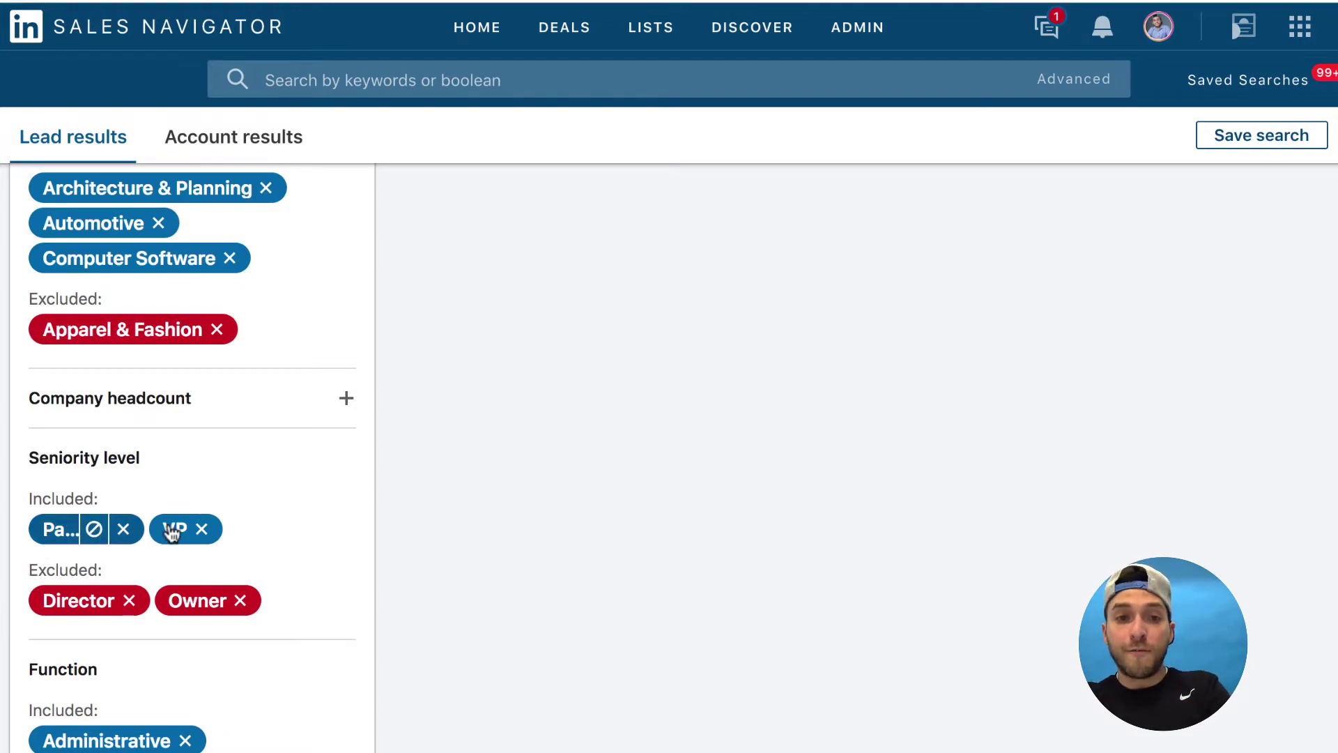
pyautogui.scroll(-3, 210, 531)
pyautogui.scroll(6, 213, 533)
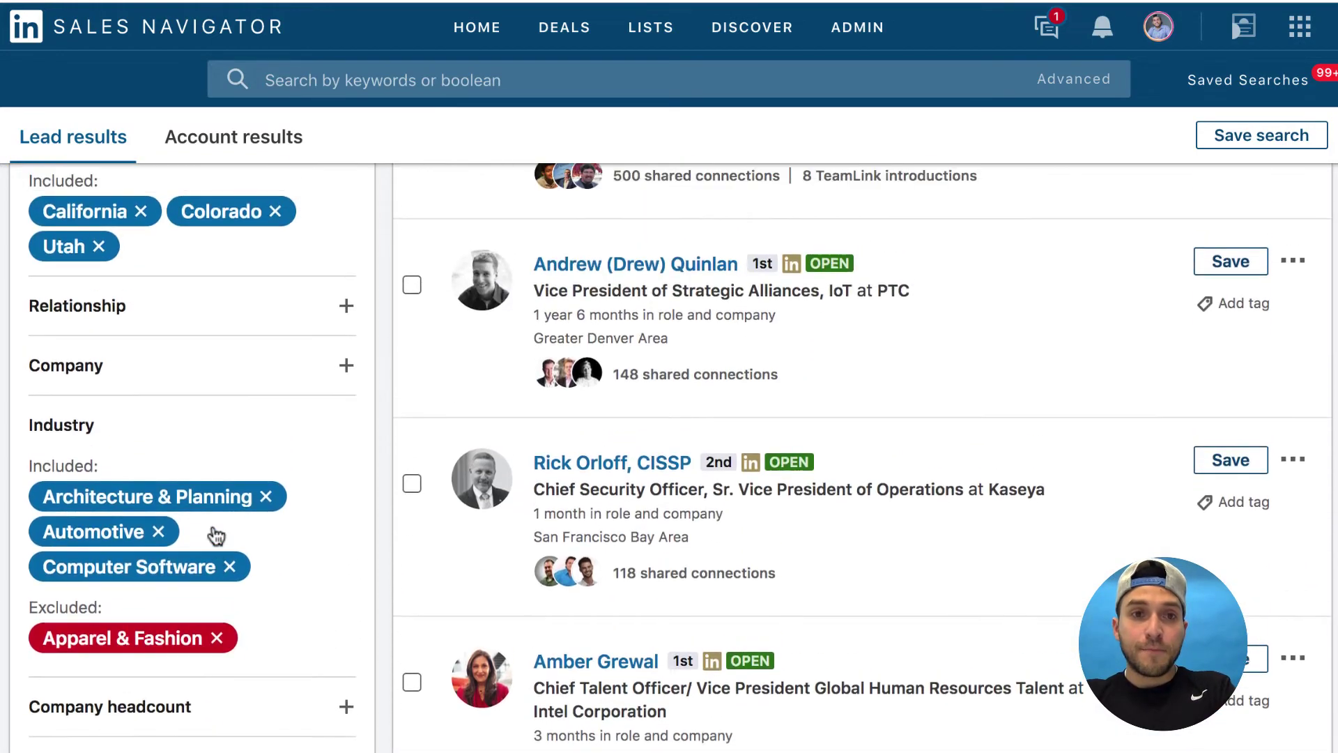
pyautogui.scroll(3, 216, 534)
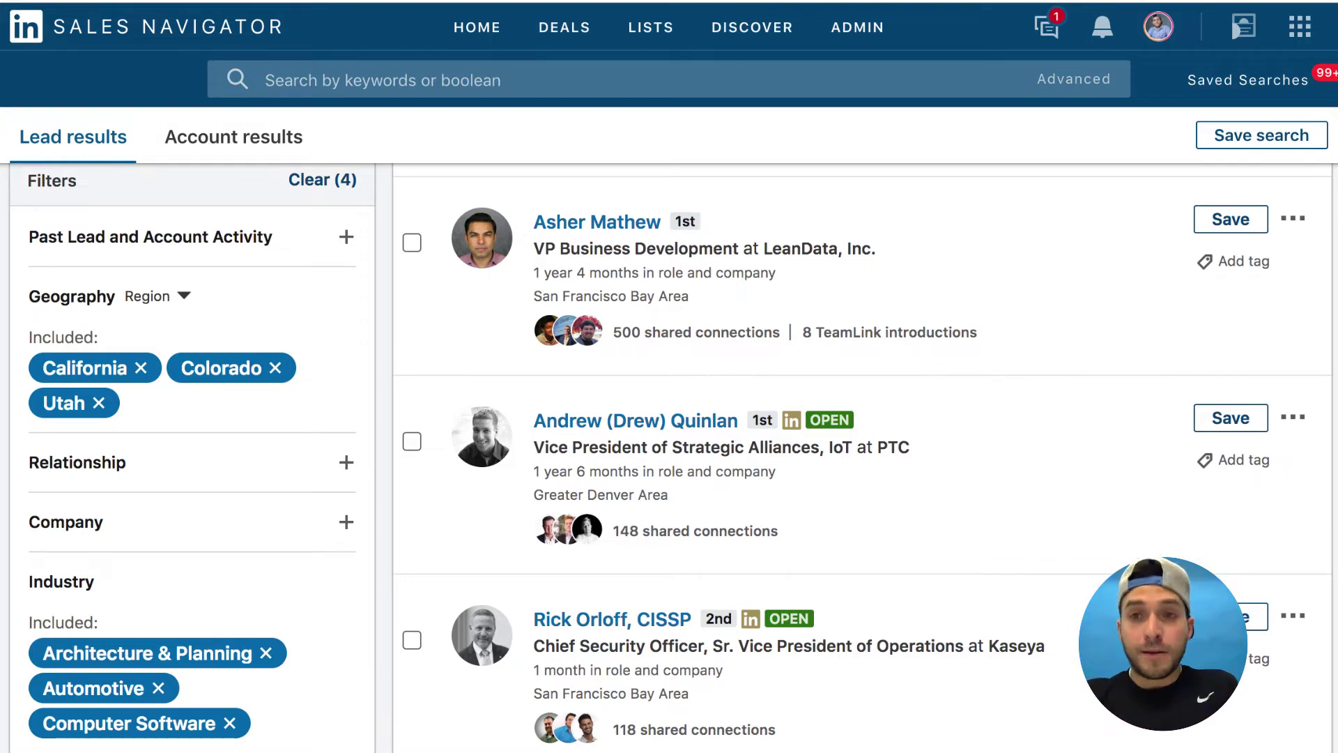
pyautogui.scroll(3, 669, 458)
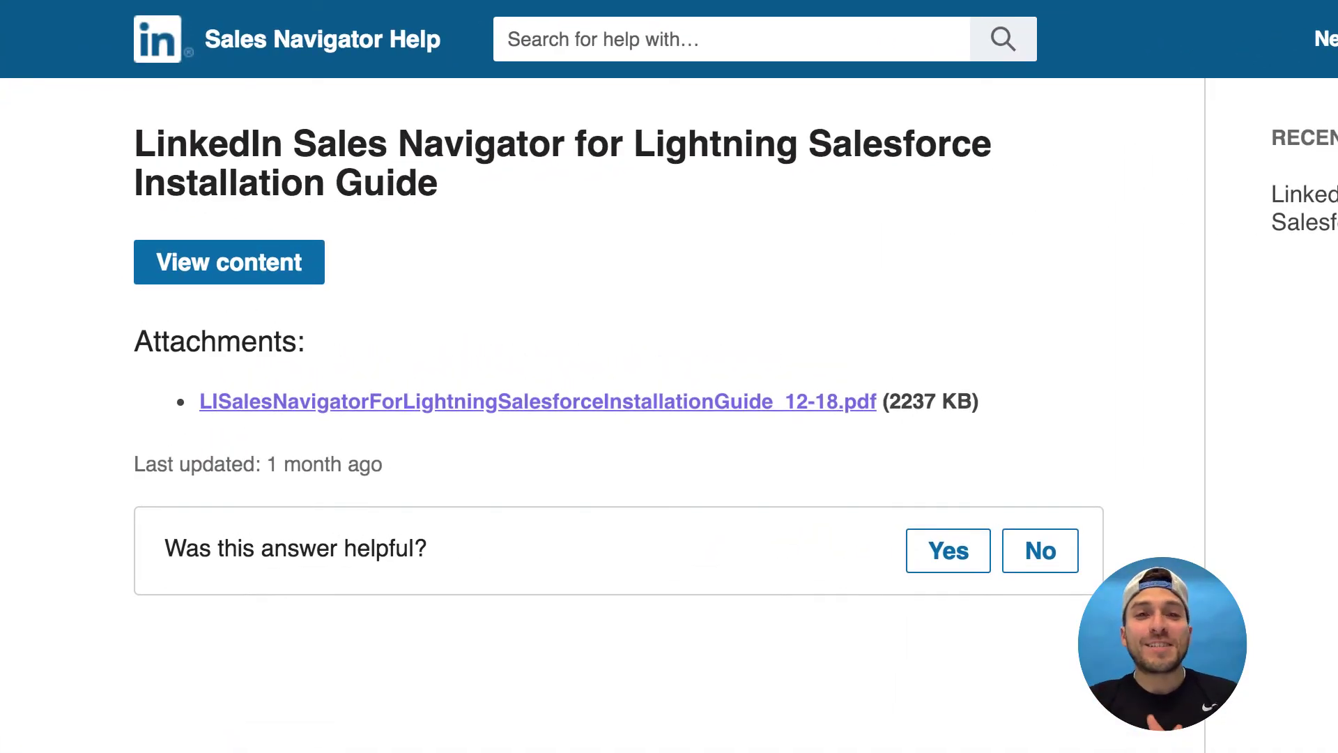
# Open the contact's Salesforce record, glance at the installation guide PDF, and check the contact's lead lists
pyautogui.click(680, 36)
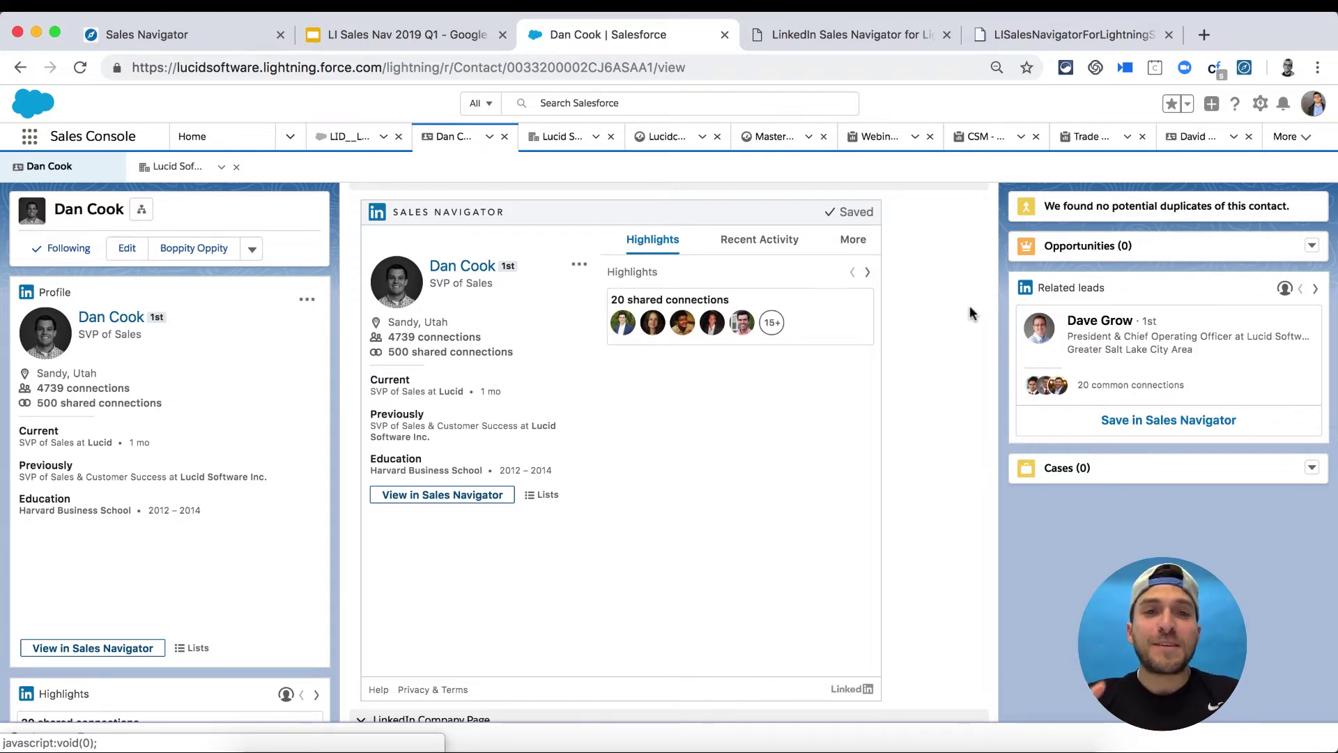
pyautogui.click(1098, 49)
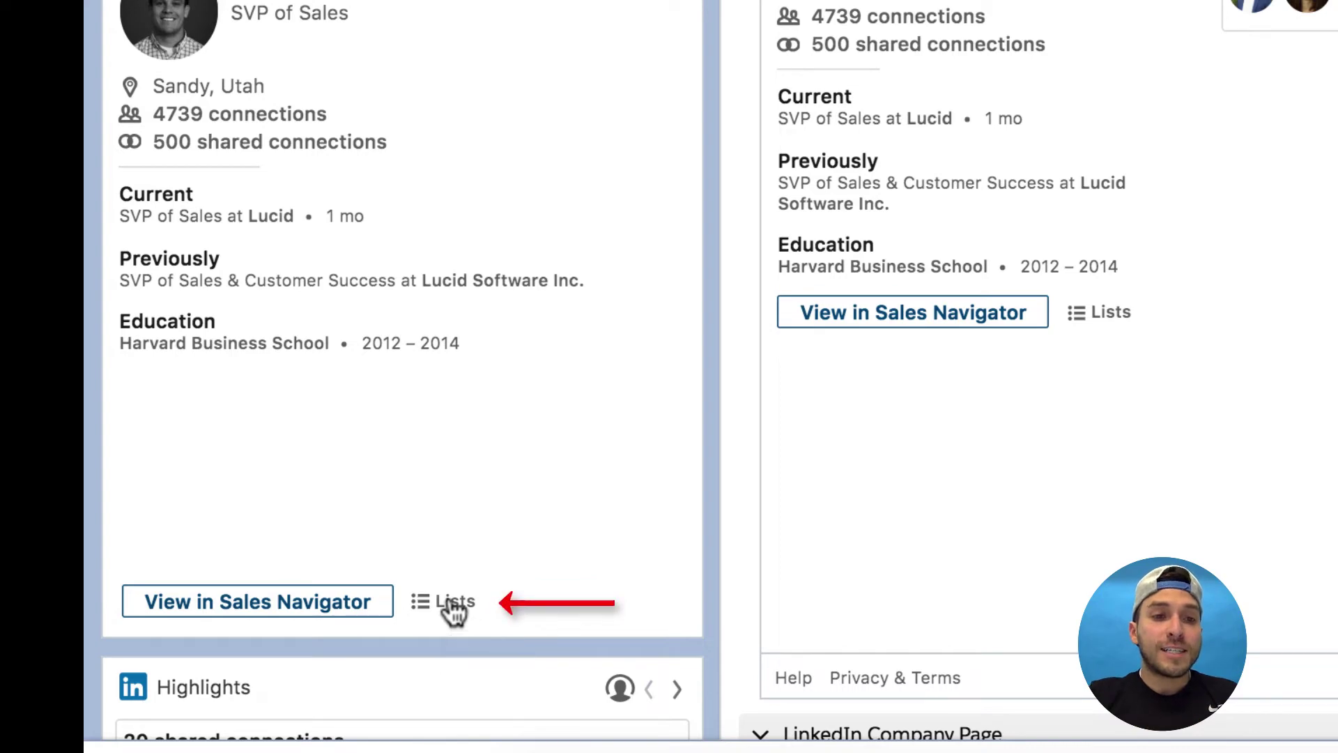
pyautogui.click(453, 609)
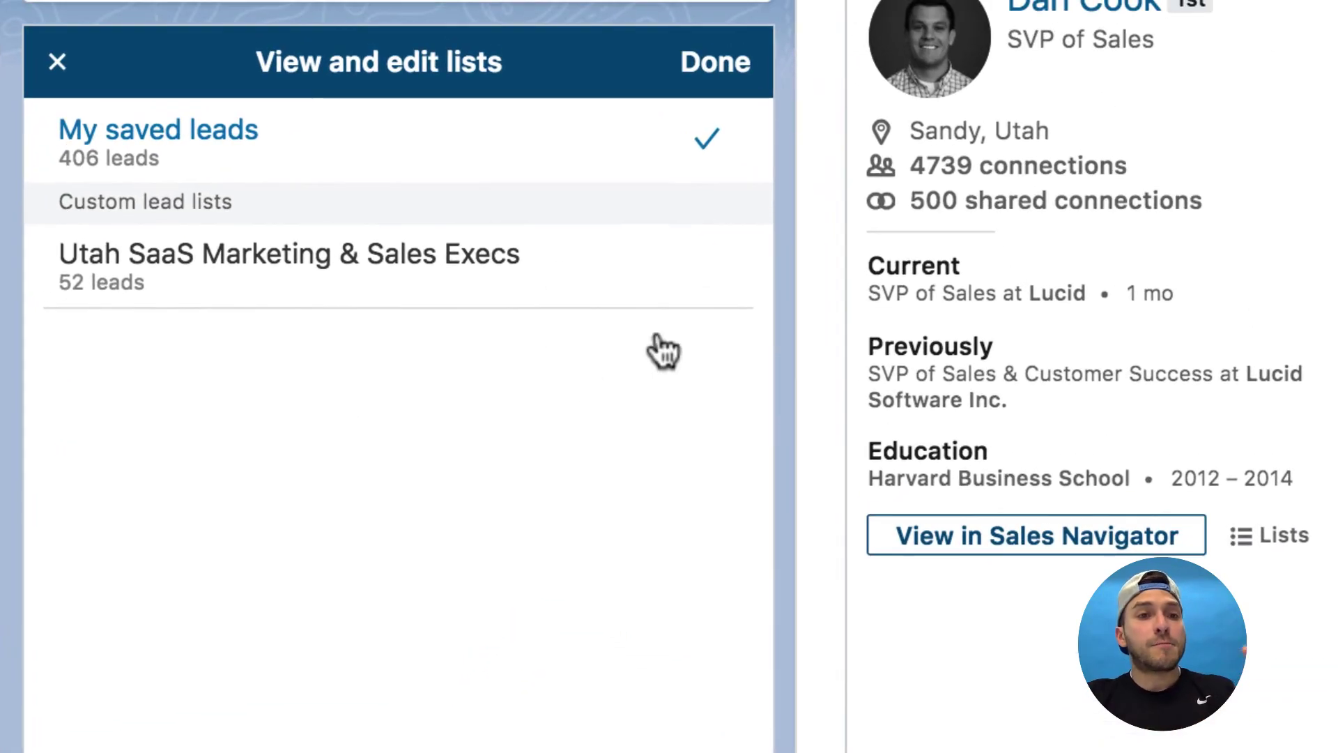
pyautogui.click(753, 73)
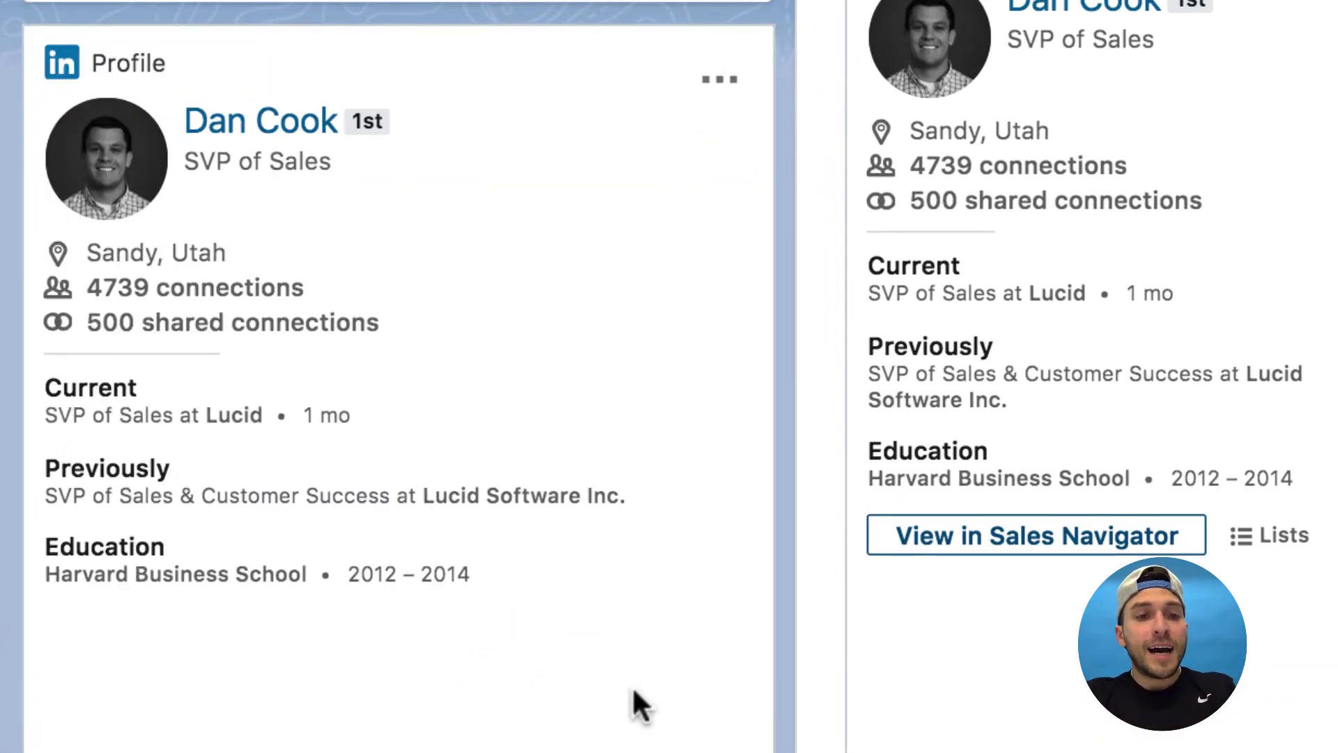
pyautogui.scroll(-2, 627, 682)
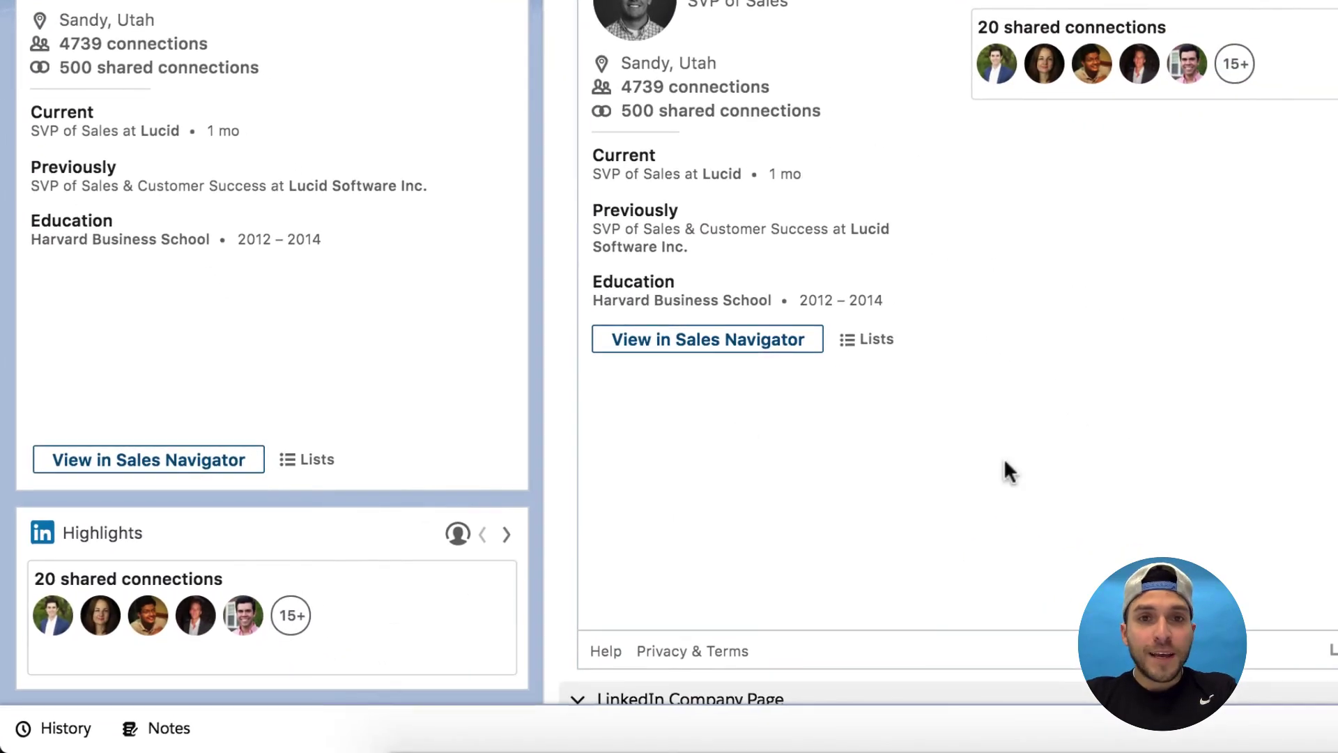
# Show the contact's recent shared articles and extra options on the Sales Navigator widget
pyautogui.click(1243, 0)
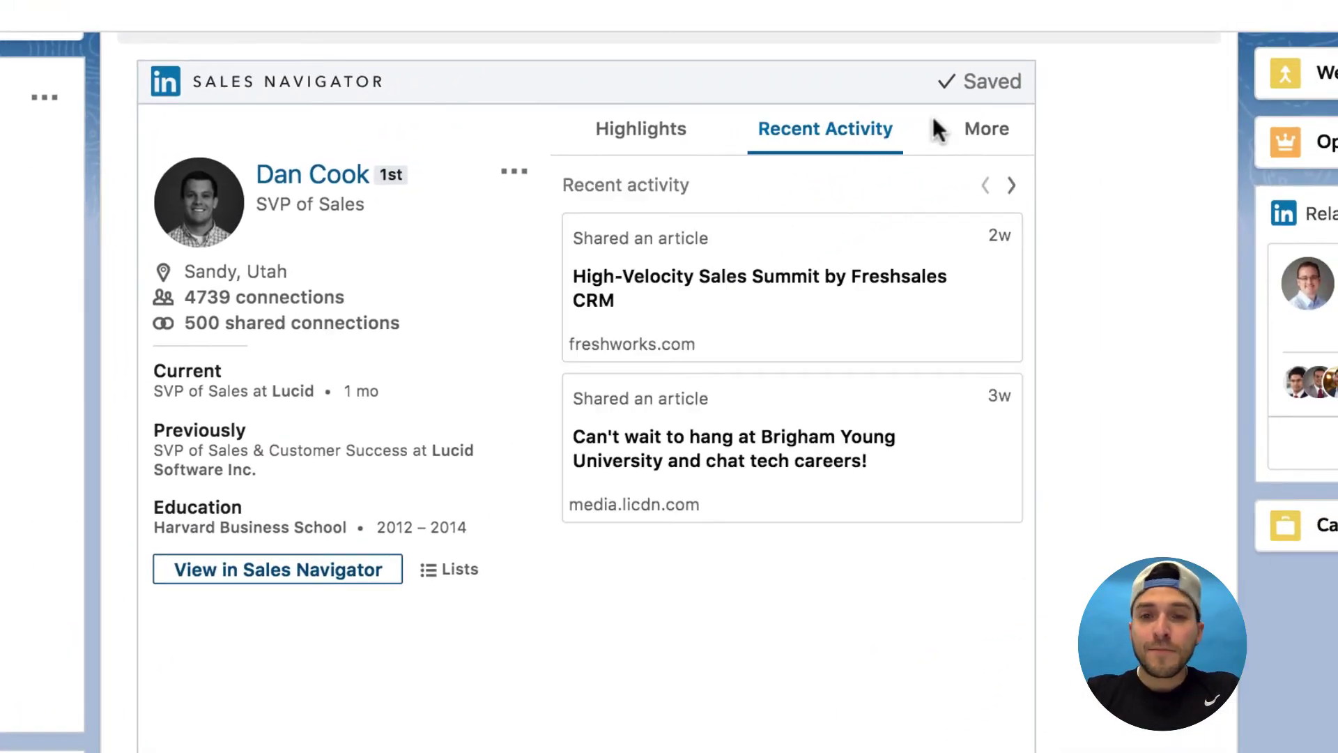
pyautogui.click(983, 131)
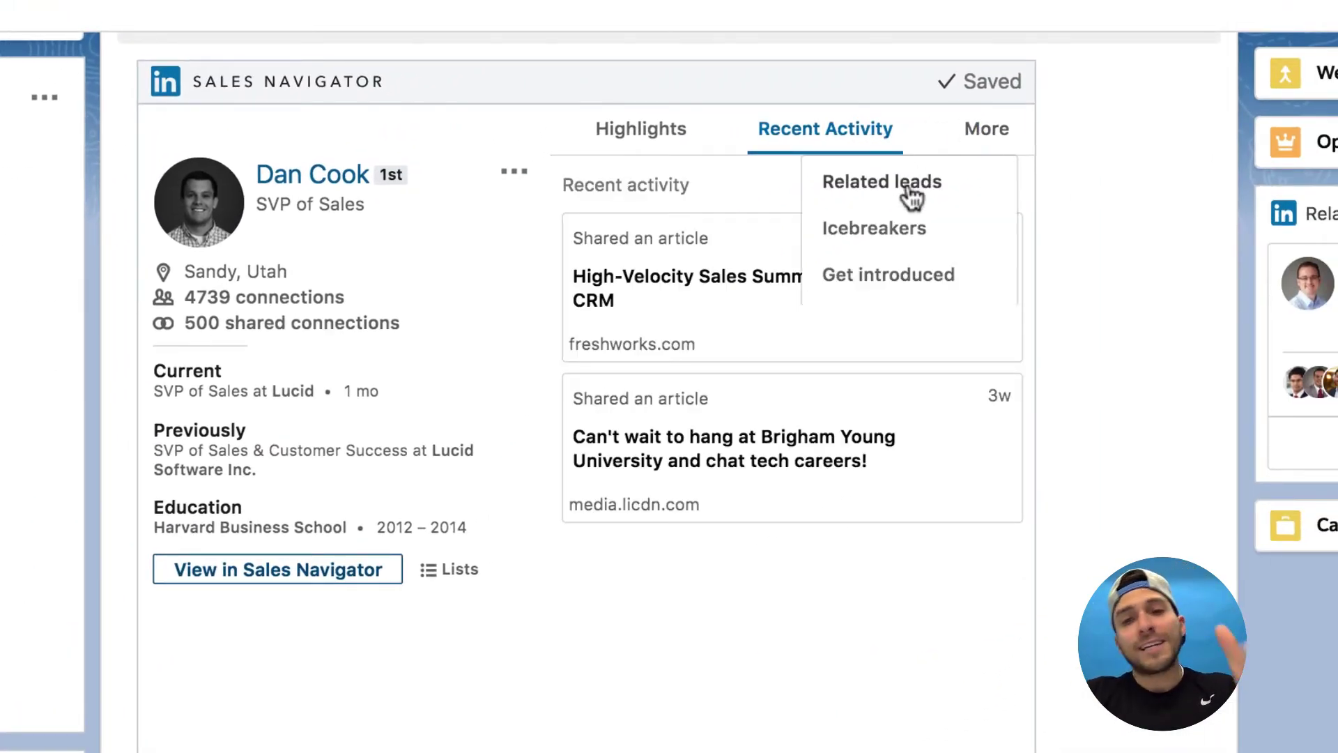
pyautogui.scroll(1, 1156, 305)
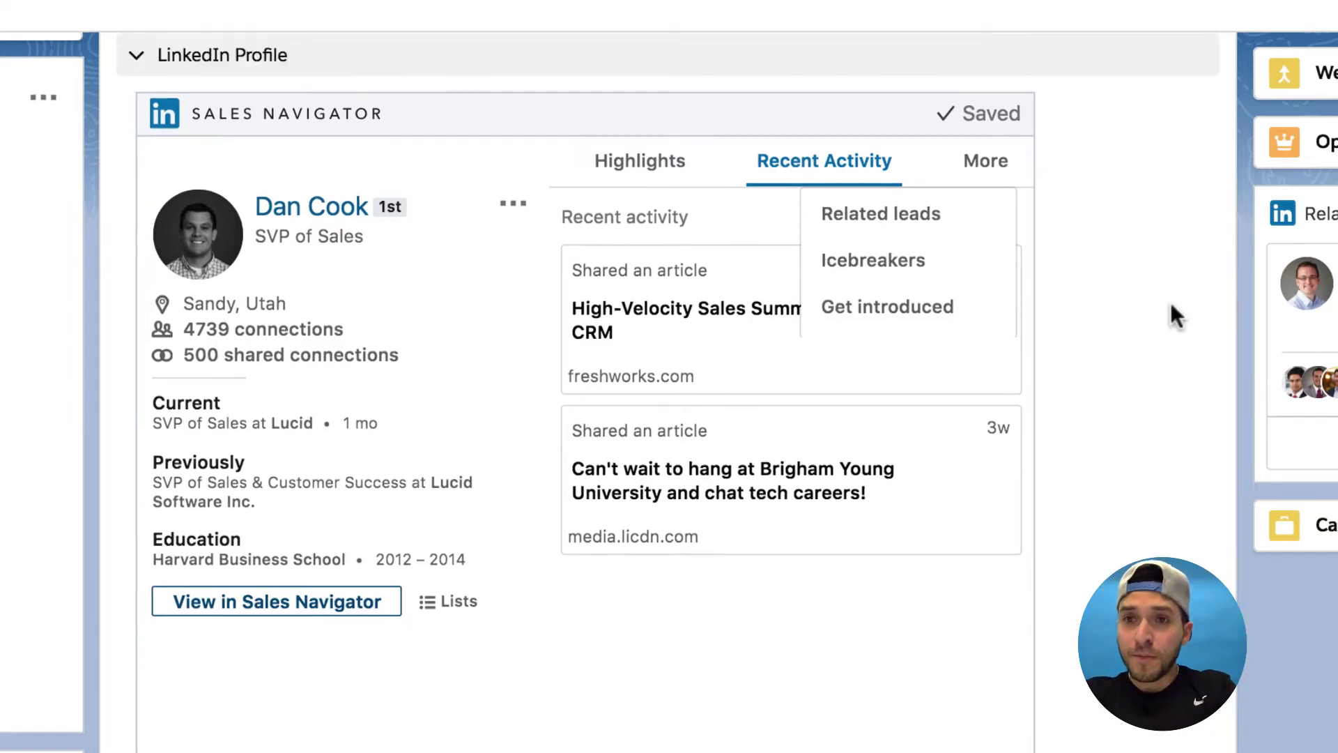
pyautogui.scroll(5, 1080, 229)
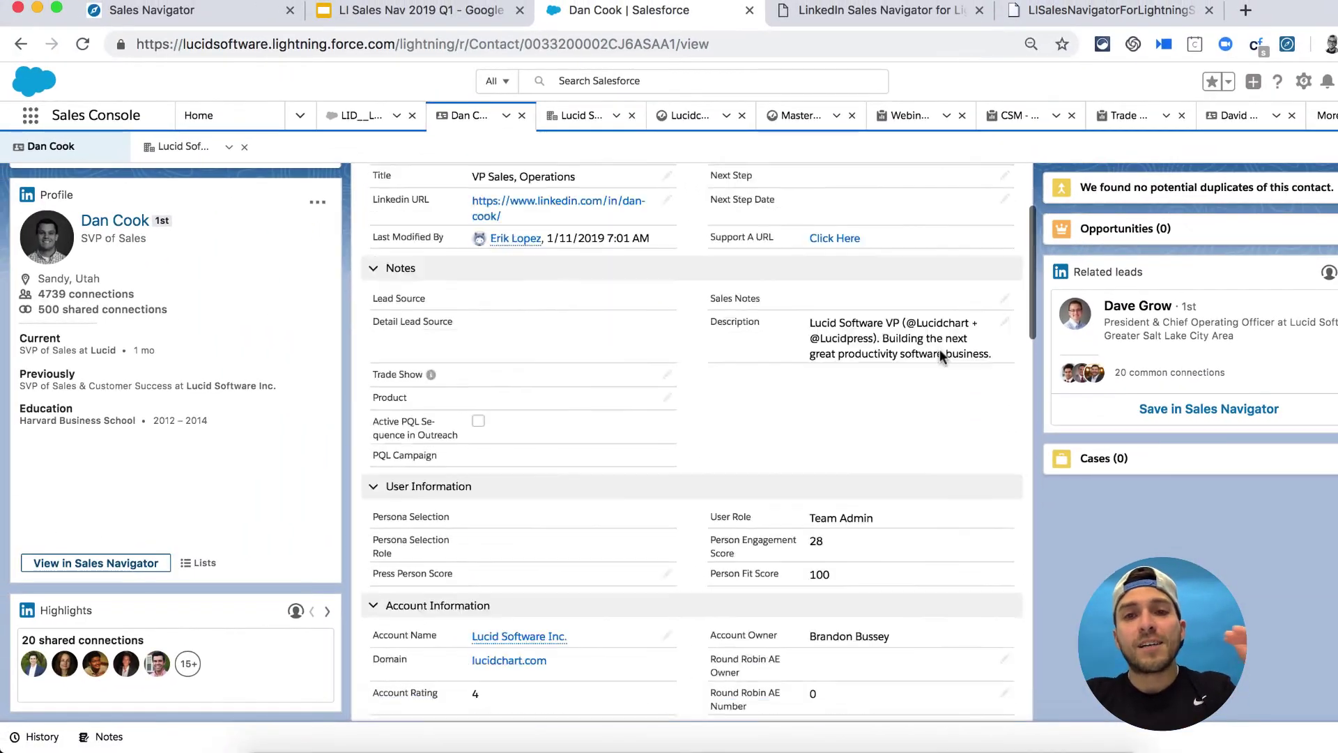
pyautogui.scroll(-8, 940, 352)
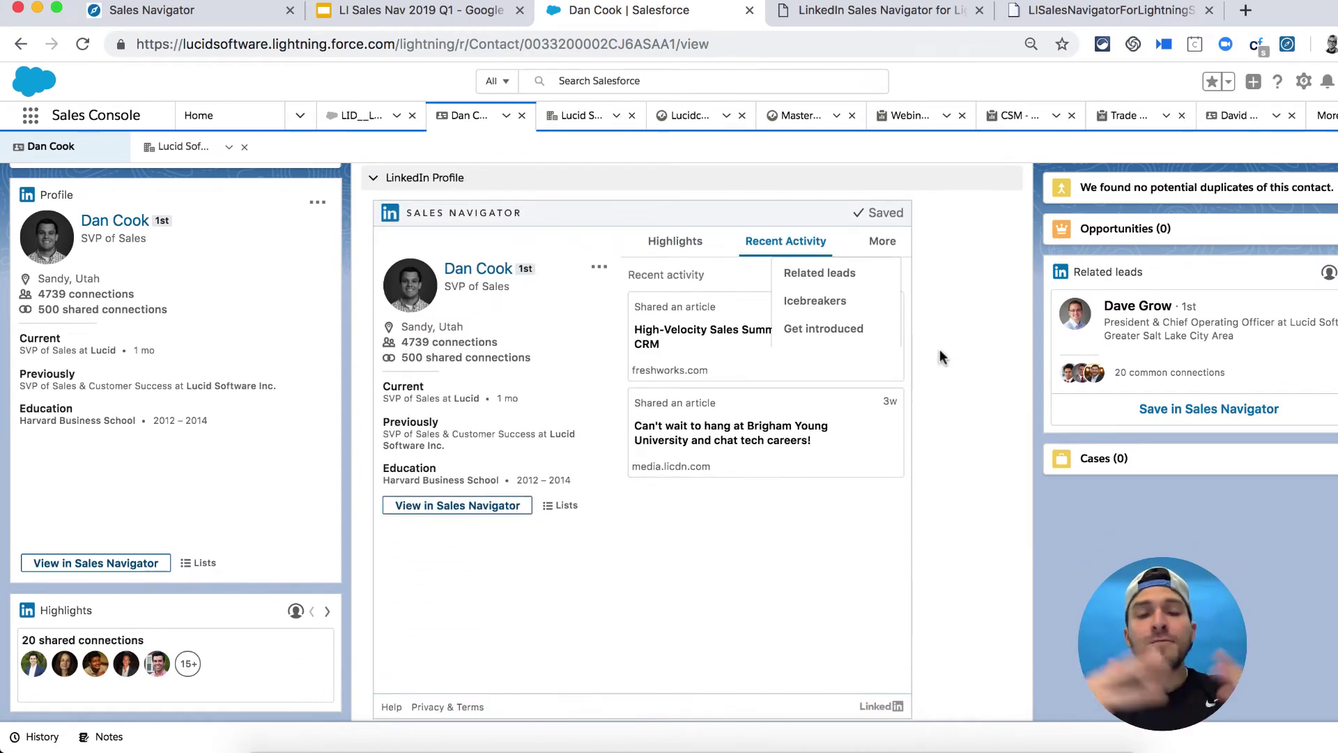
pyautogui.scroll(-2, 940, 357)
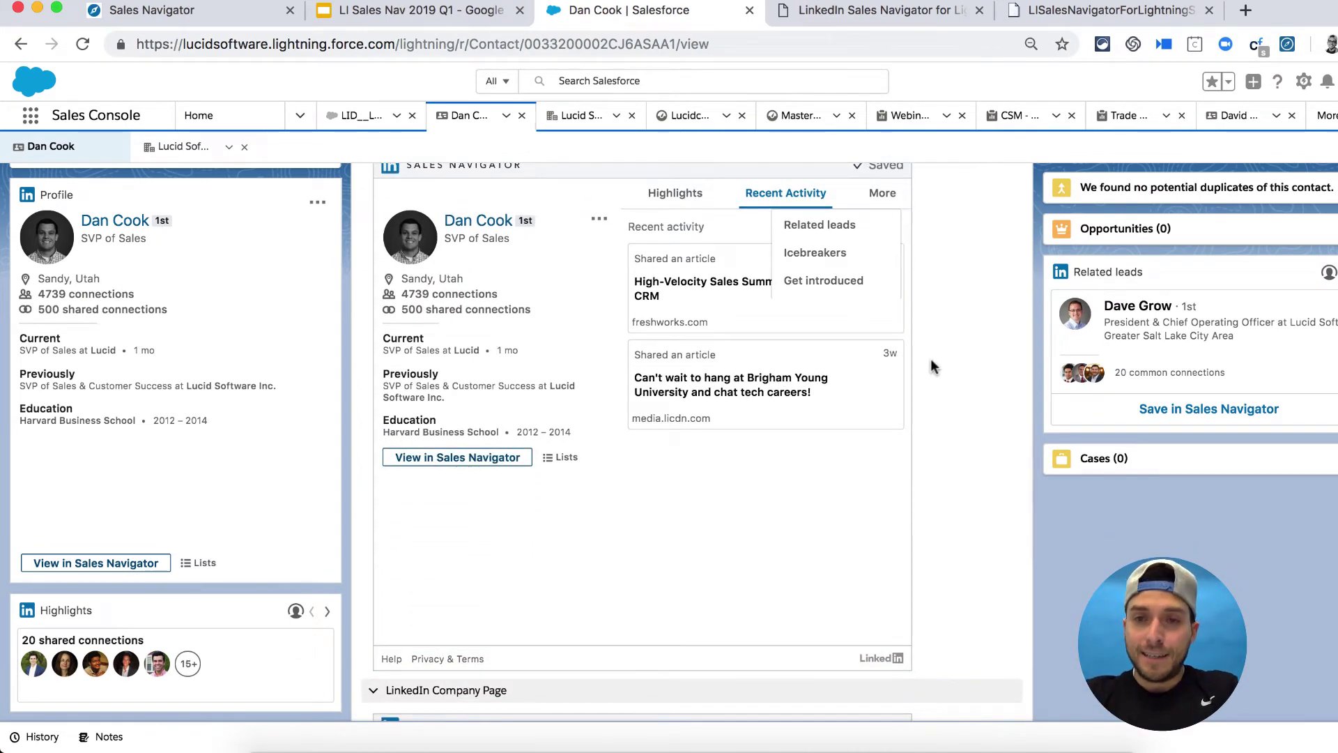
# Look over the Sales Navigator presentation slides, then return to the account search results
pyautogui.click(405, 11)
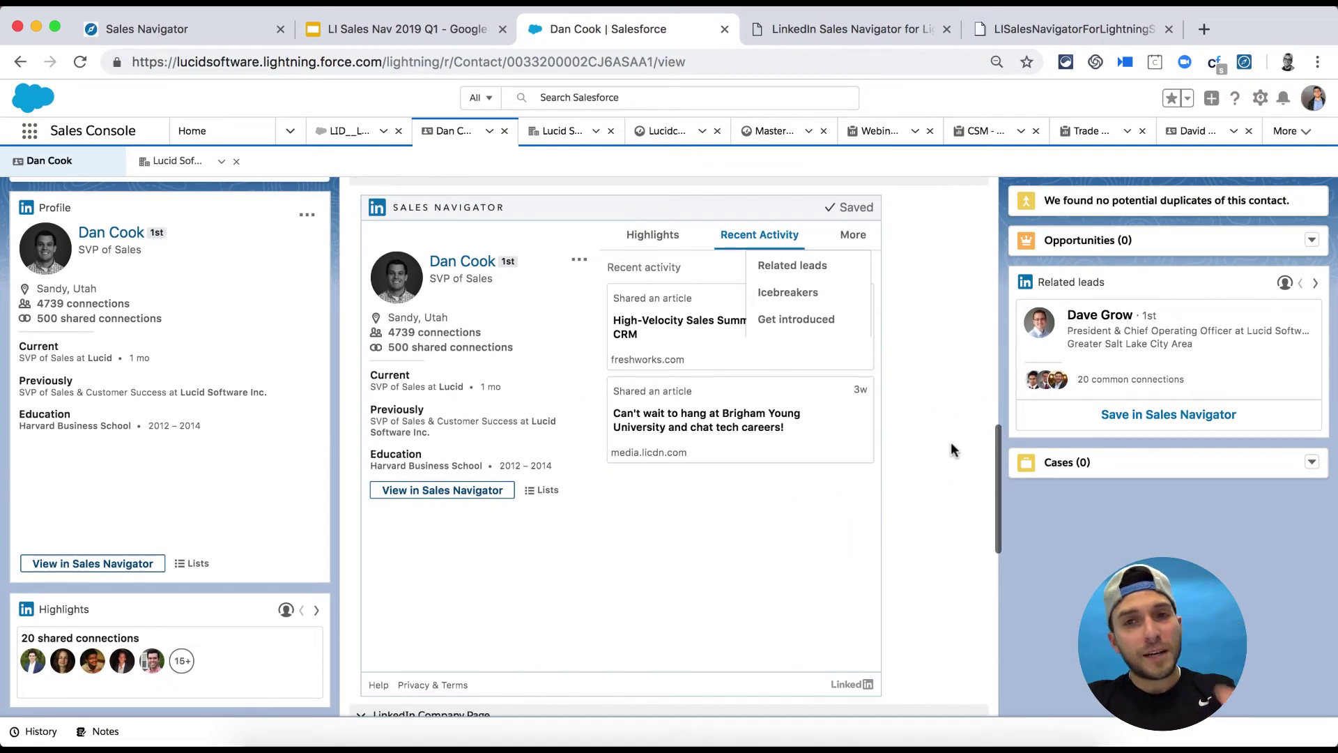
pyautogui.scroll(-1, 951, 449)
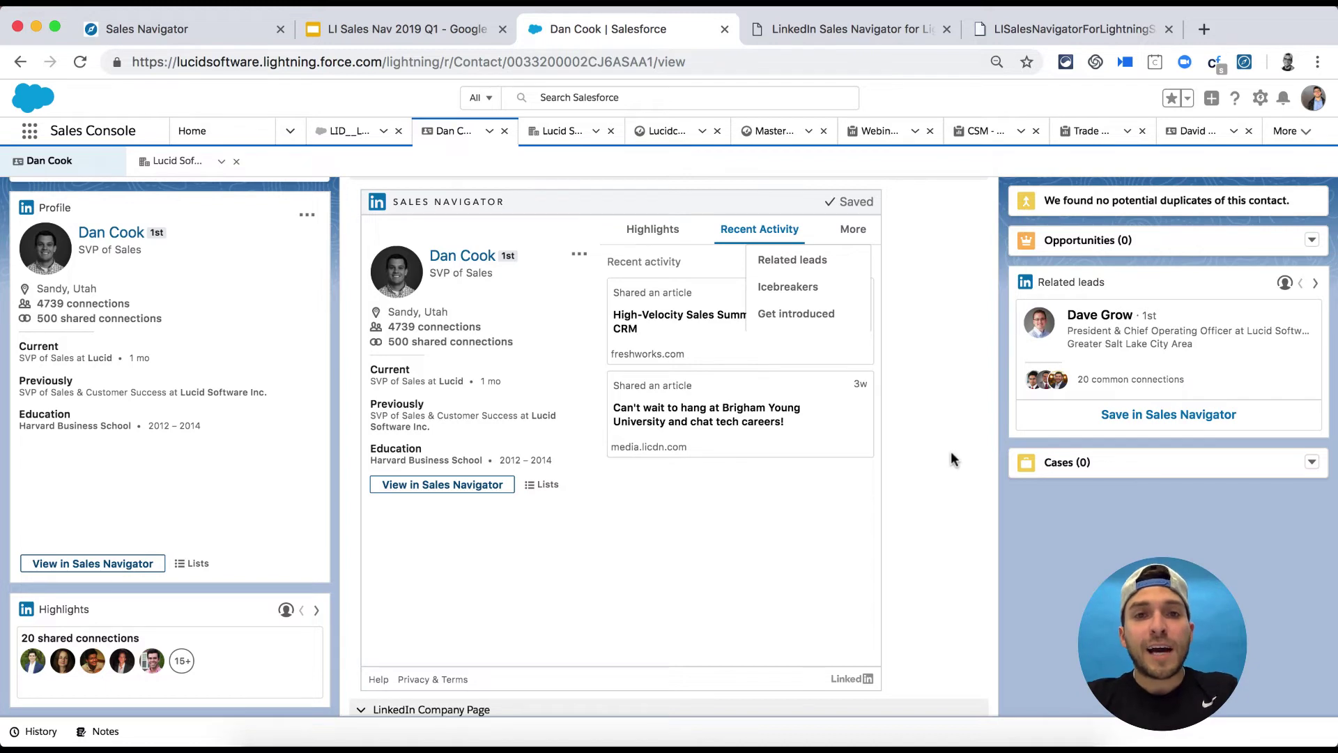
pyautogui.press('super+1')
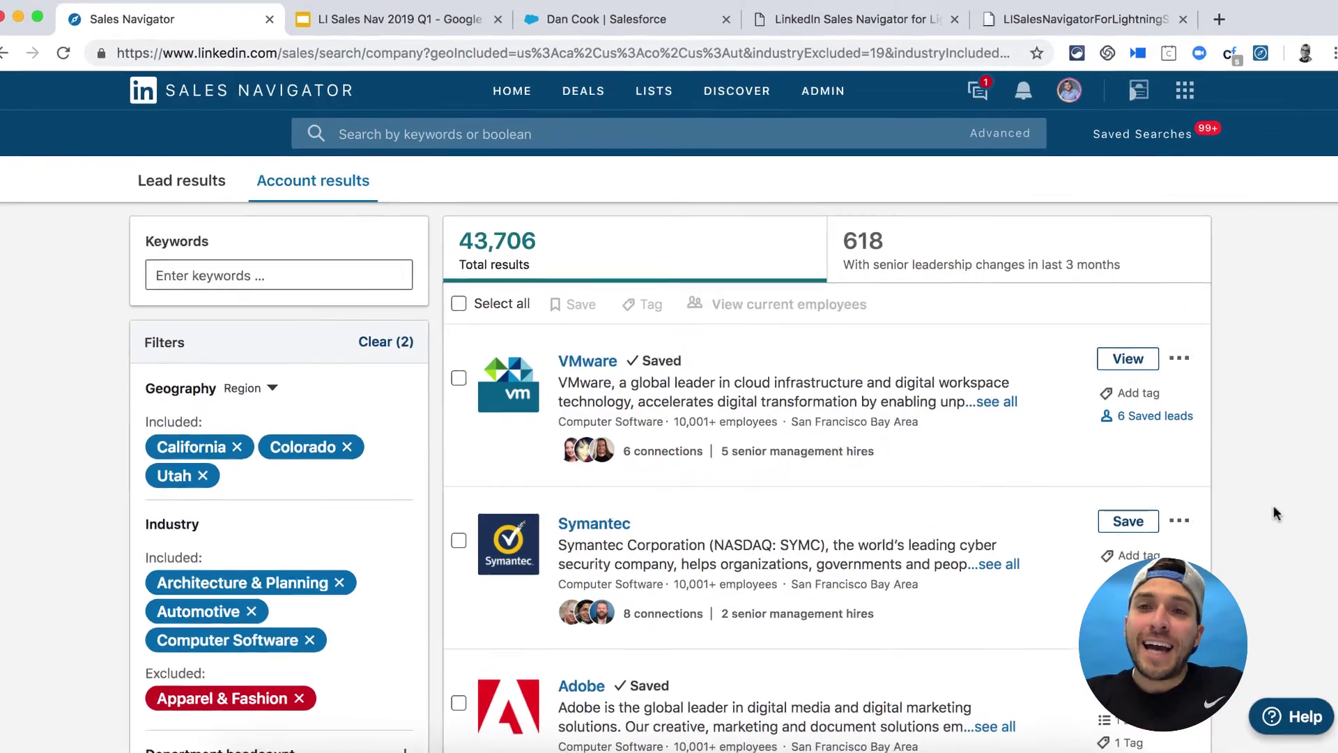
# Open the full account filter set and expand the Industry card to show Apparel & Fashion excluded
pyautogui.click(1010, 143)
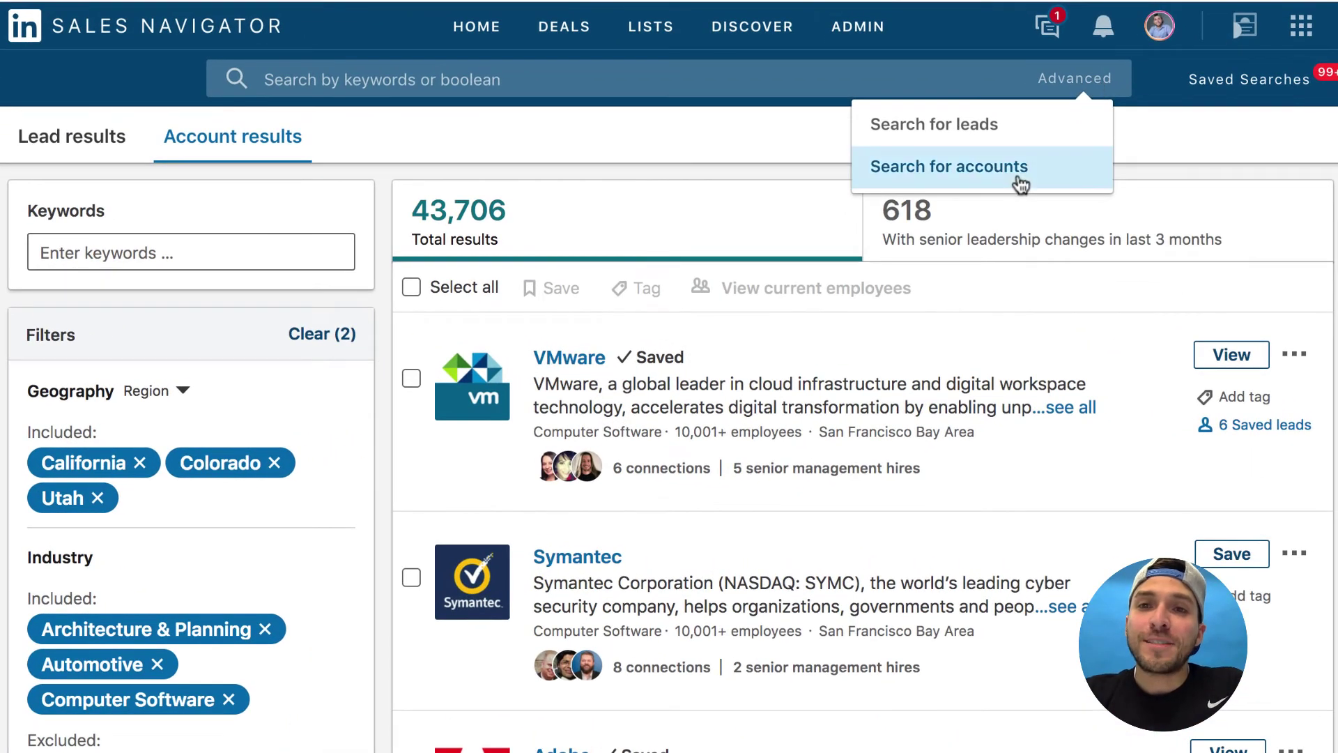
pyautogui.click(1018, 181)
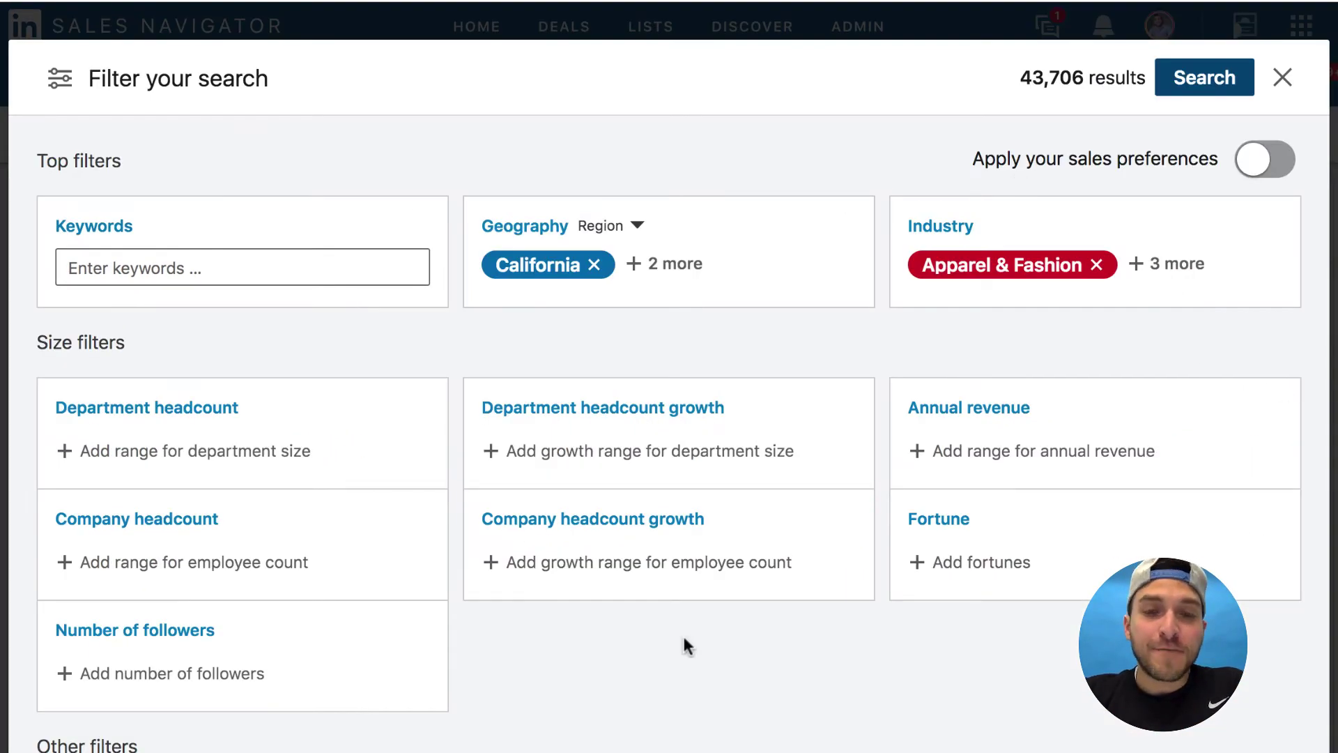
pyautogui.scroll(-5, 683, 645)
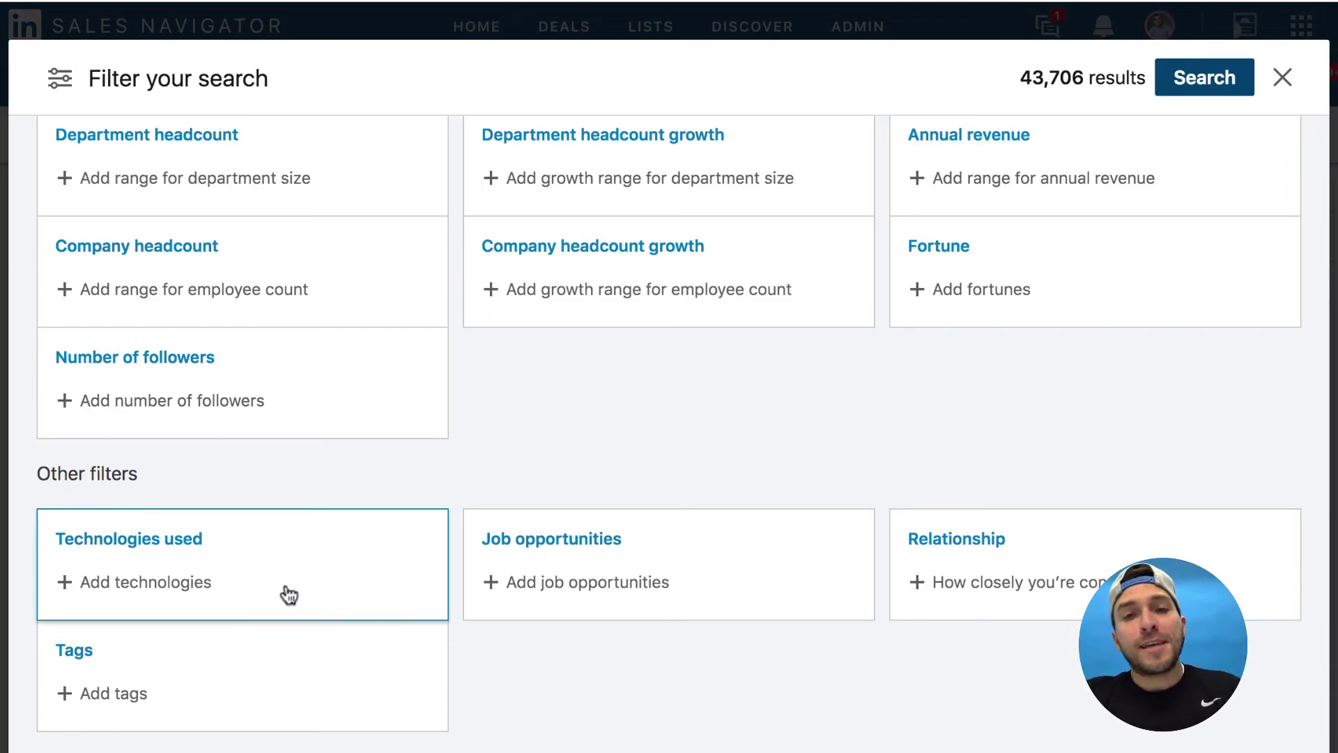
pyautogui.scroll(5, 549, 469)
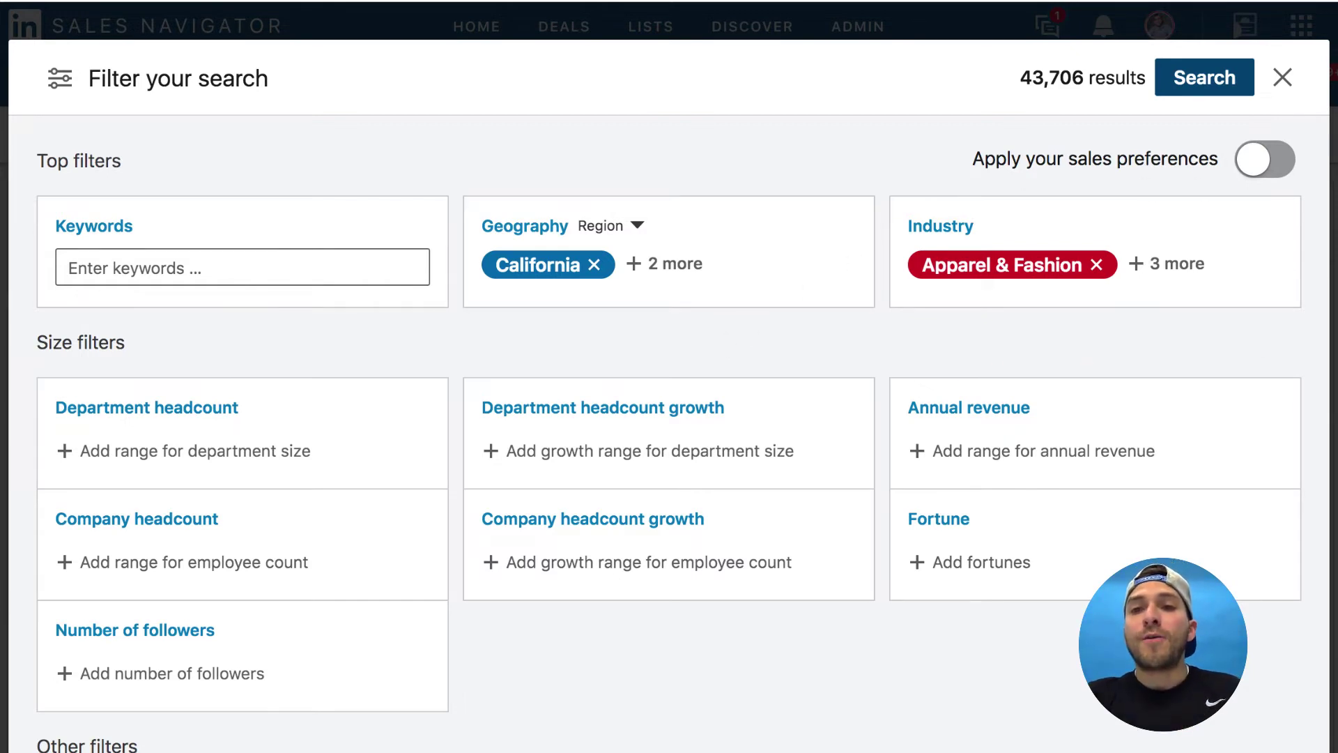
pyautogui.click(1184, 262)
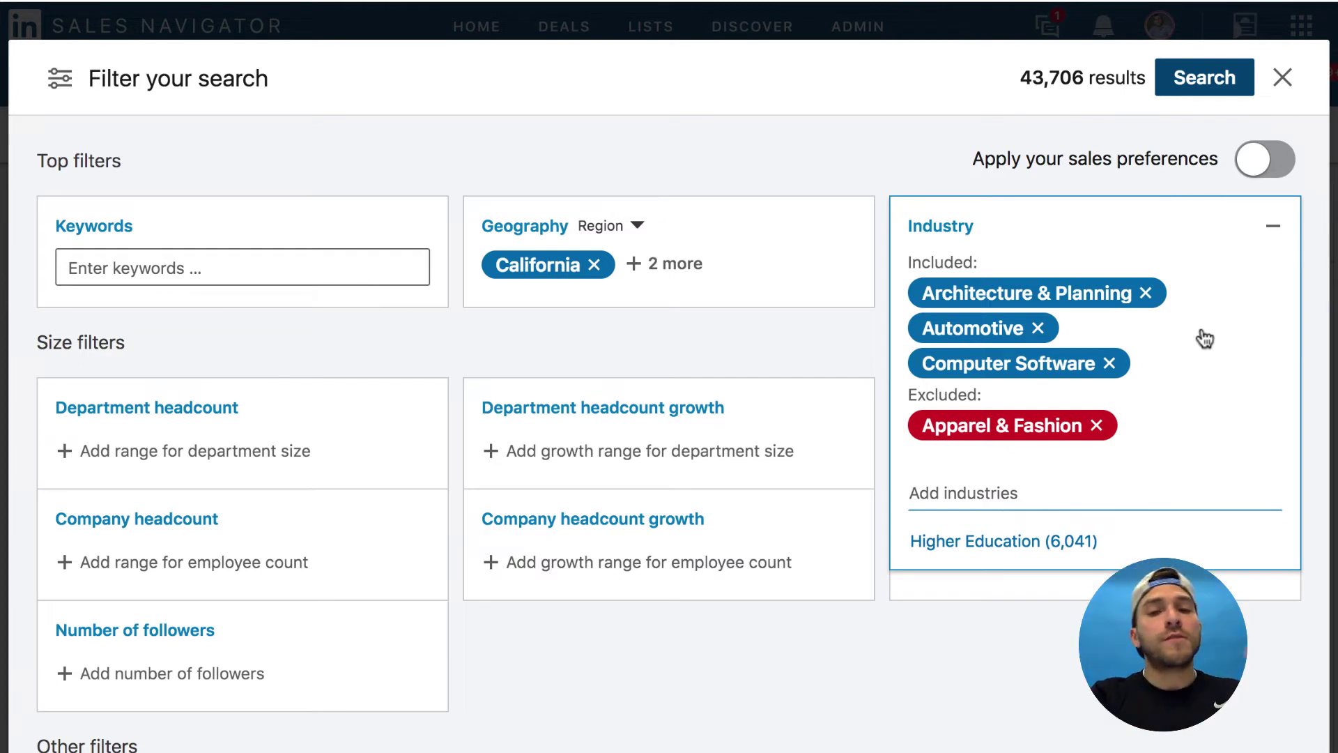
pyautogui.moveTo(1106, 429)
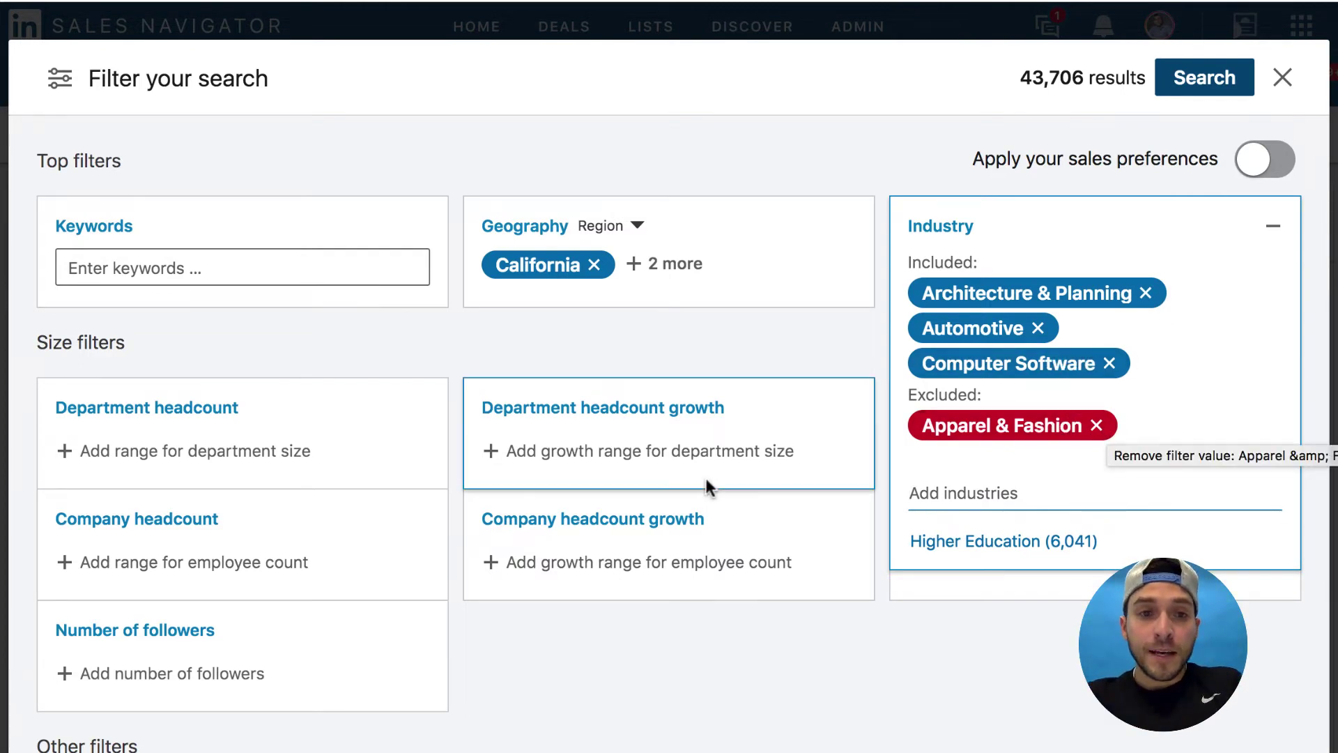
pyautogui.scroll(-4, 705, 478)
# Add Atlassian Confluence, Salesforce and IPhone / Mobile Compatible as Technologies used filters
pyautogui.click(171, 575)
pyautogui.write('a')
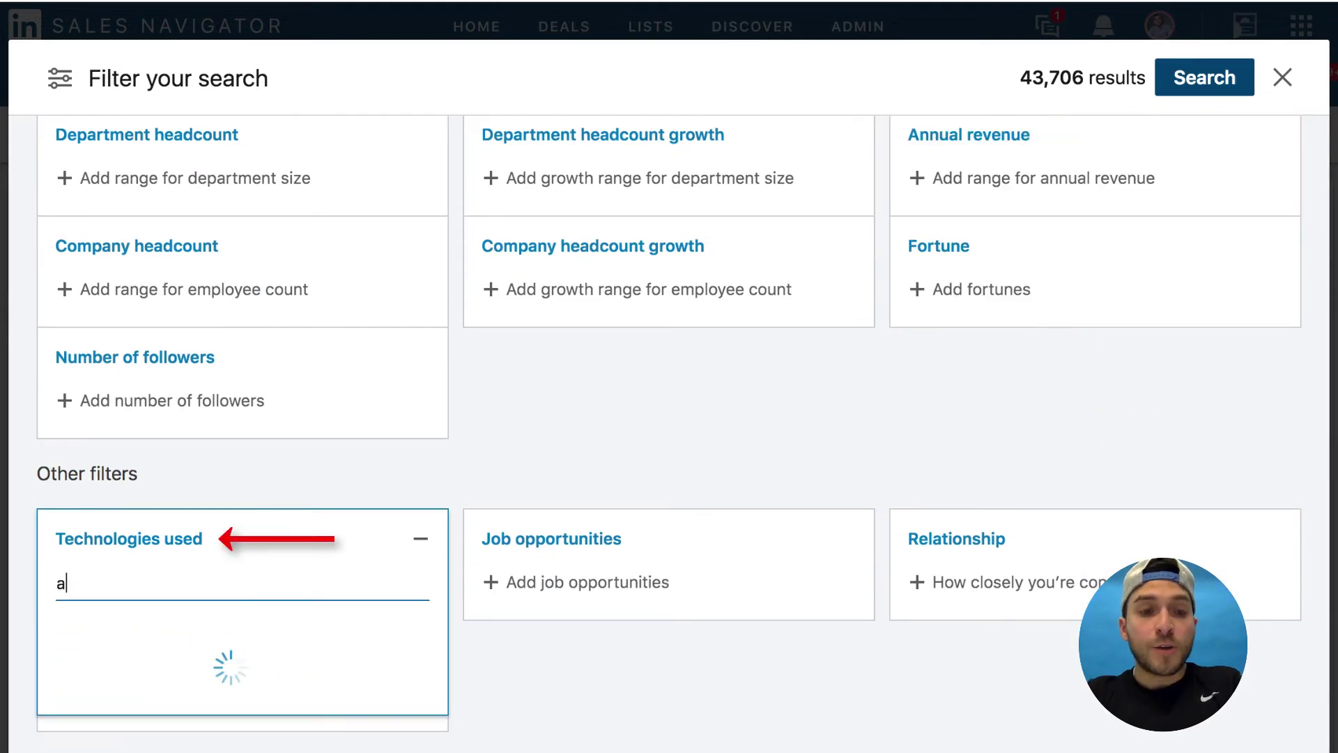
pyautogui.write('tlassian')
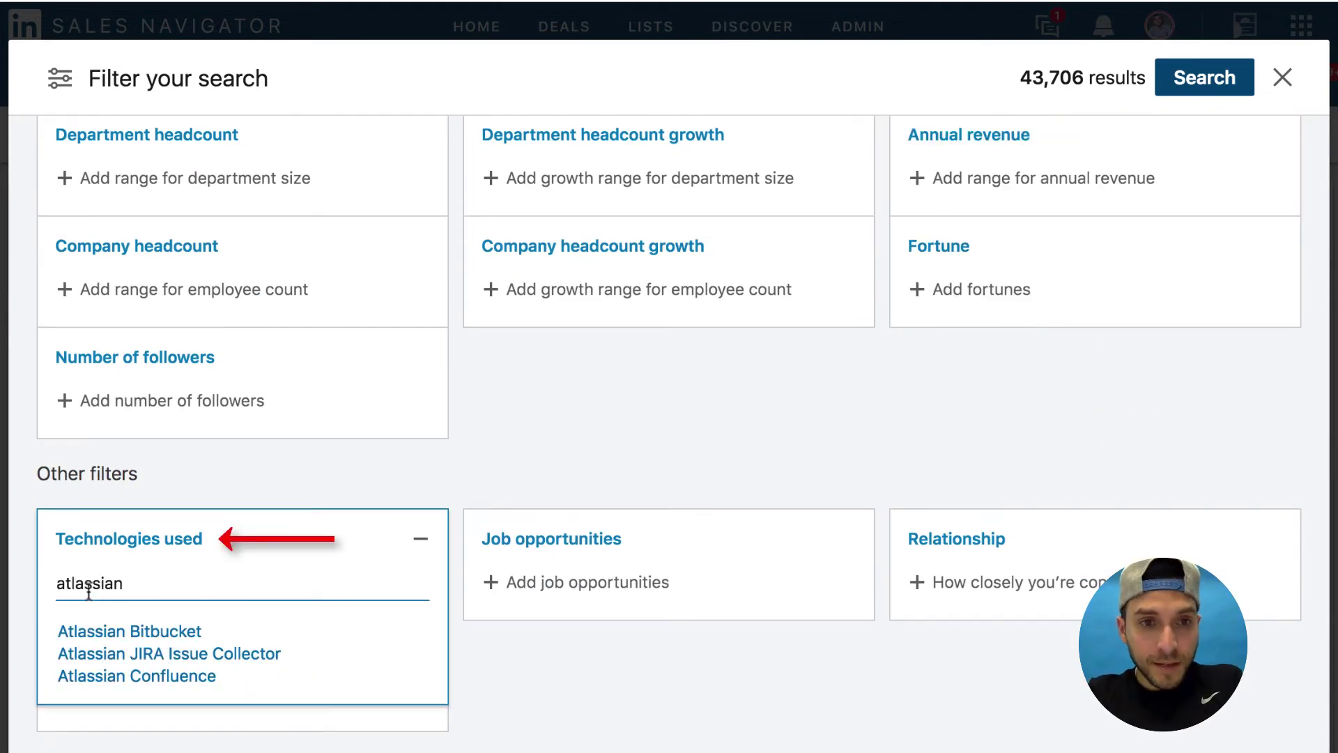
pyautogui.click(179, 677)
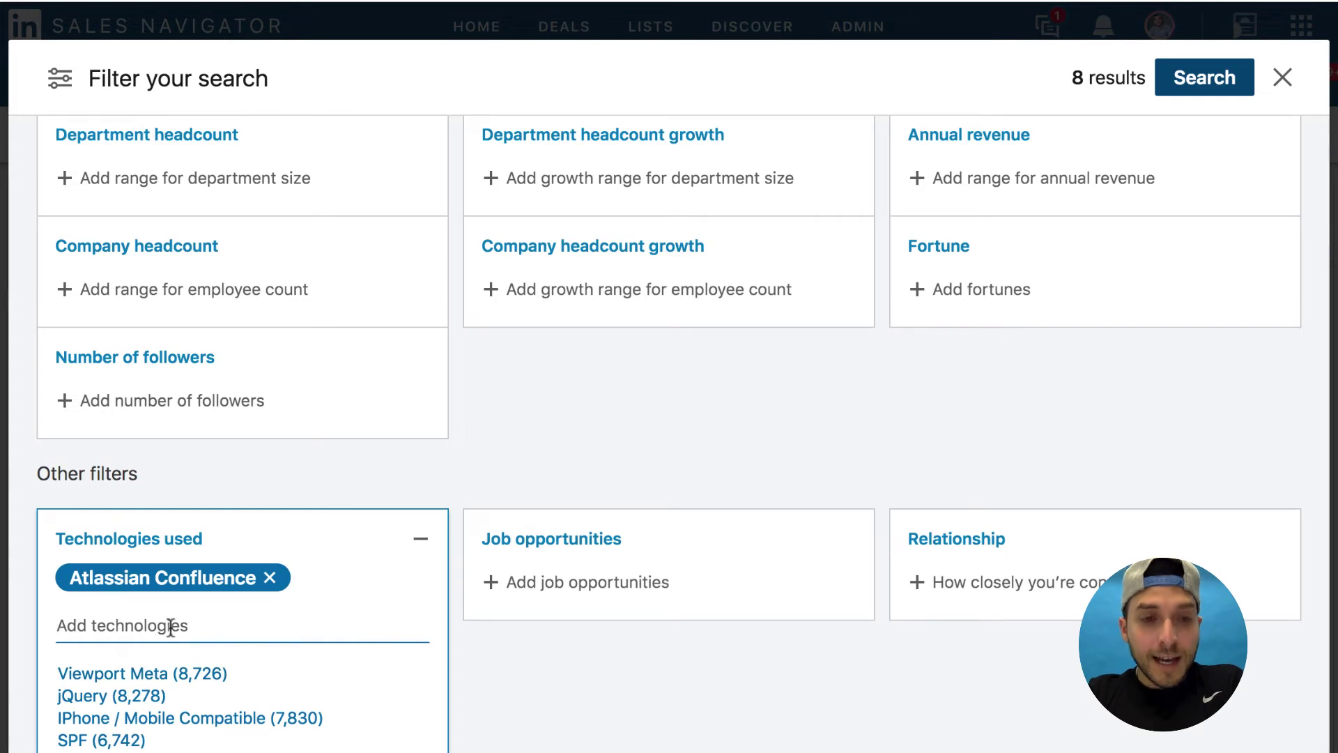
pyautogui.write('salesforce')
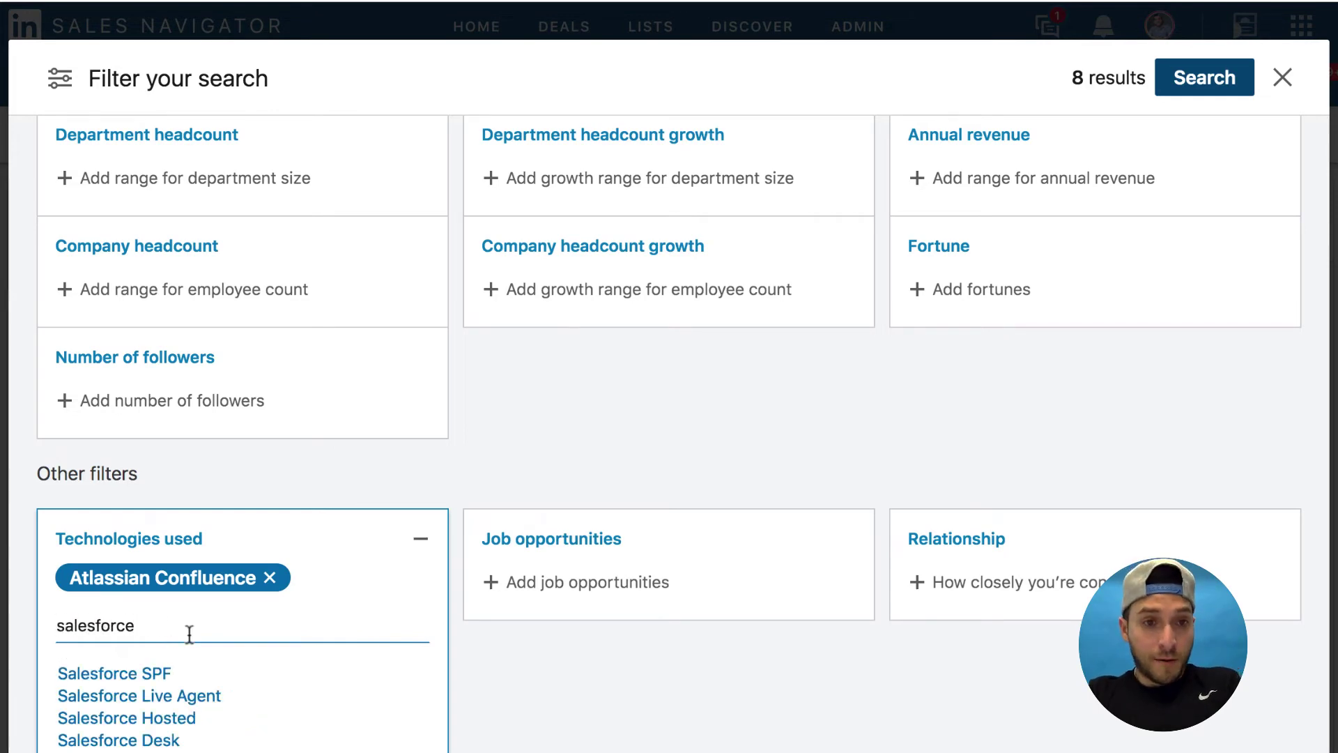
pyautogui.press('Return')
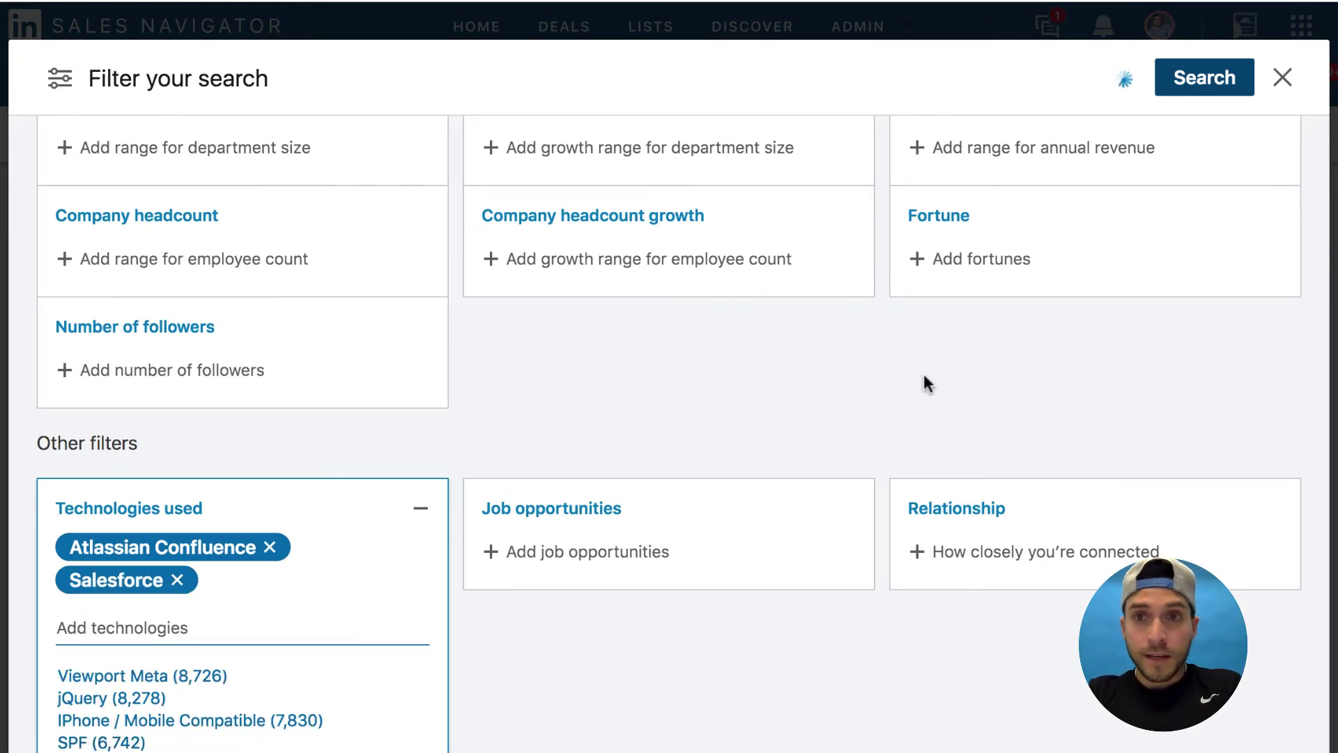
pyautogui.scroll(5, 924, 383)
pyautogui.scroll(-5, 762, 418)
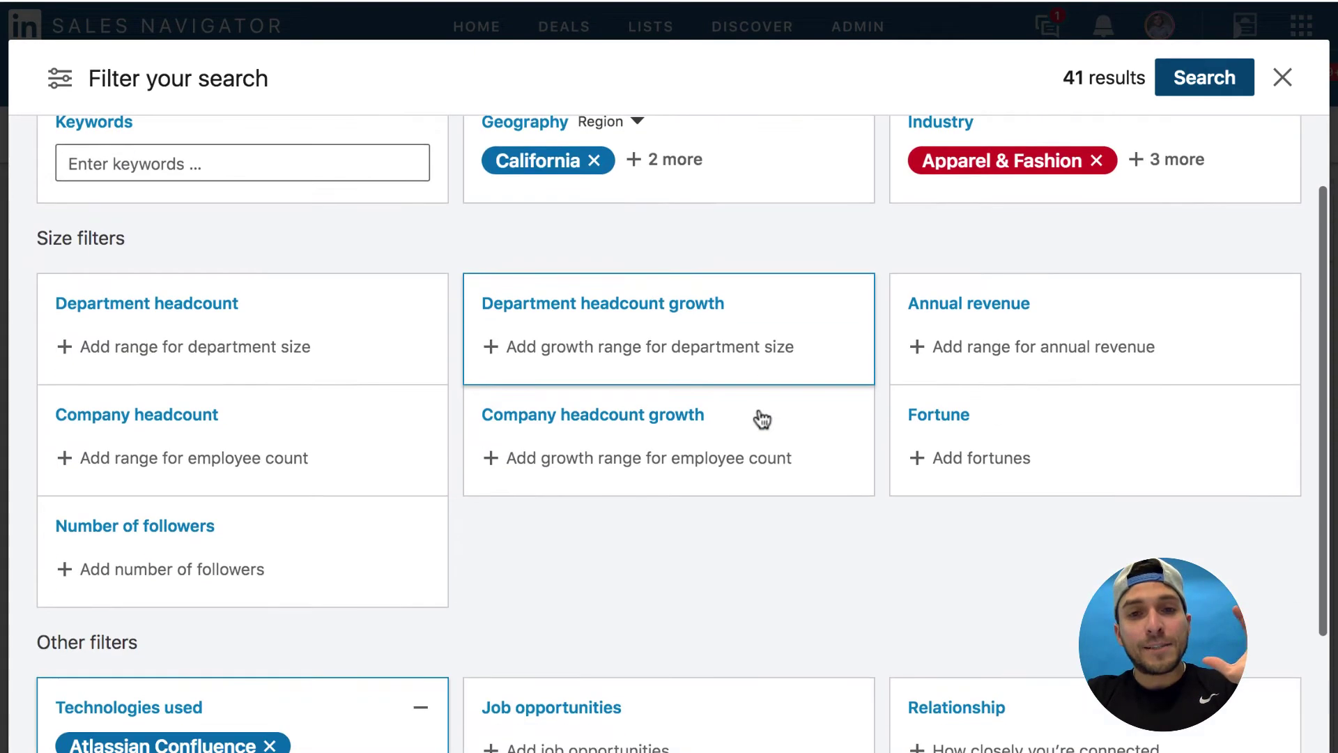
pyautogui.scroll(-5, 245, 668)
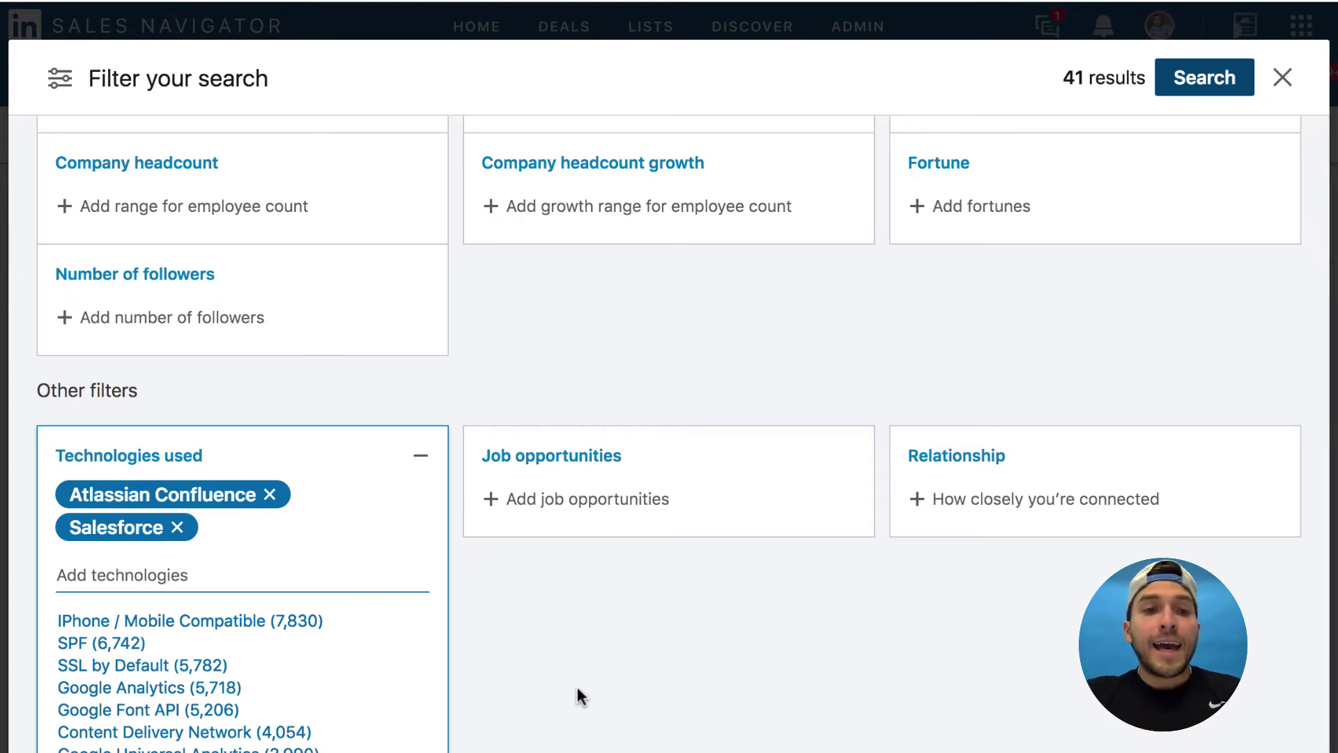
pyautogui.click(322, 622)
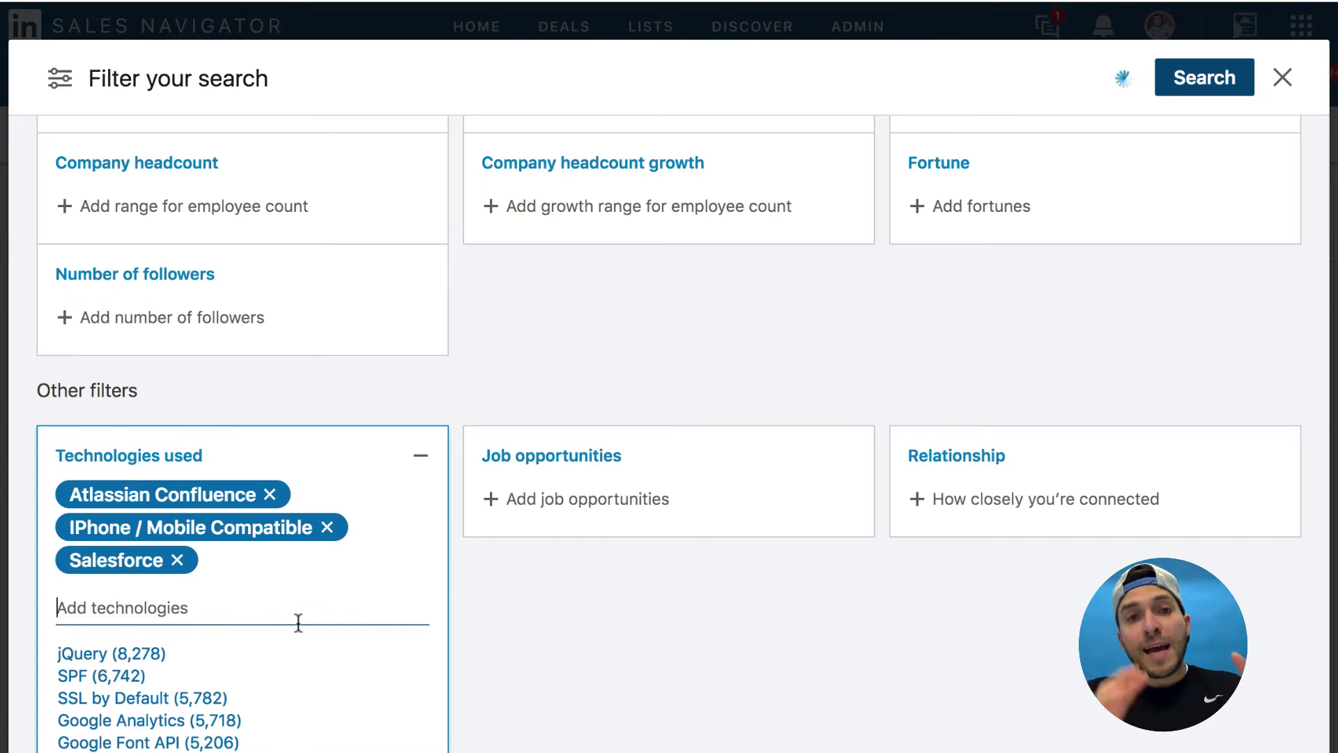
pyautogui.scroll(5, 298, 622)
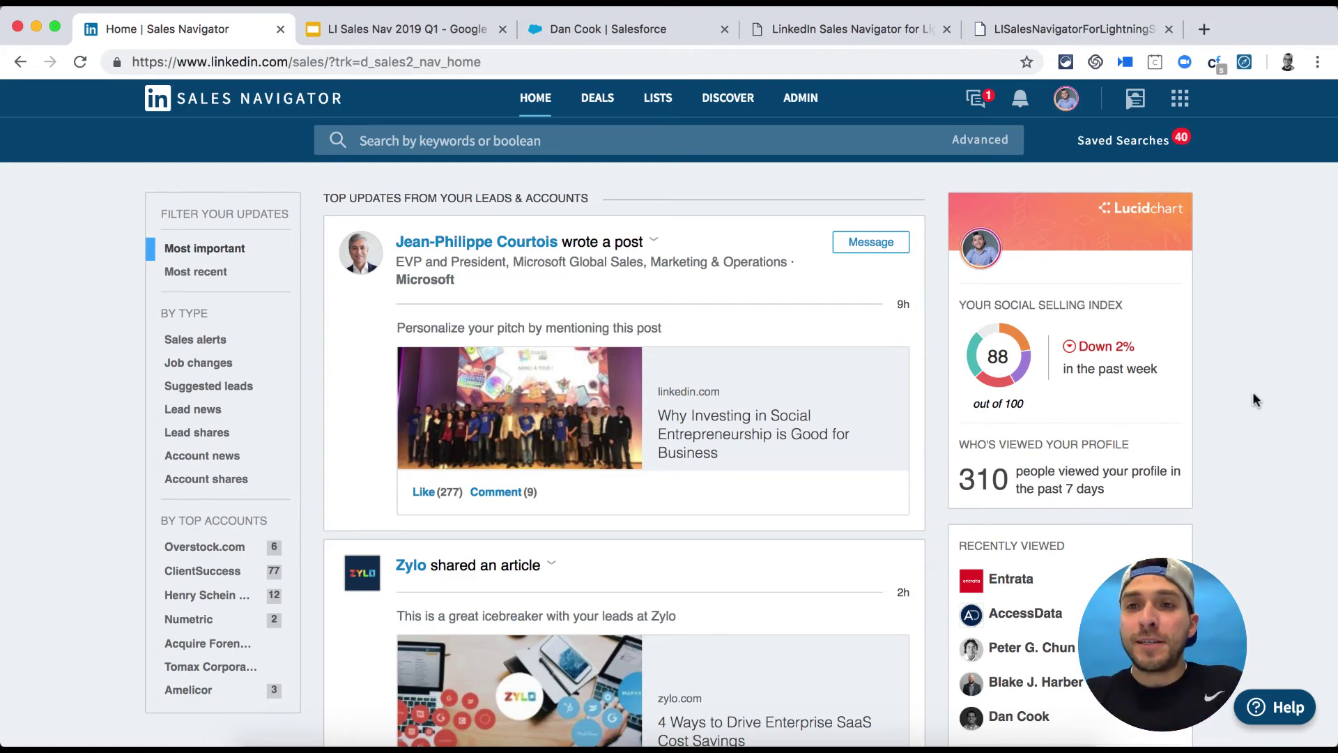
# Open Sales Navigator Coach from the account menu and play the 25s 'Set up your sales preferences' video
pyautogui.click(1066, 98)
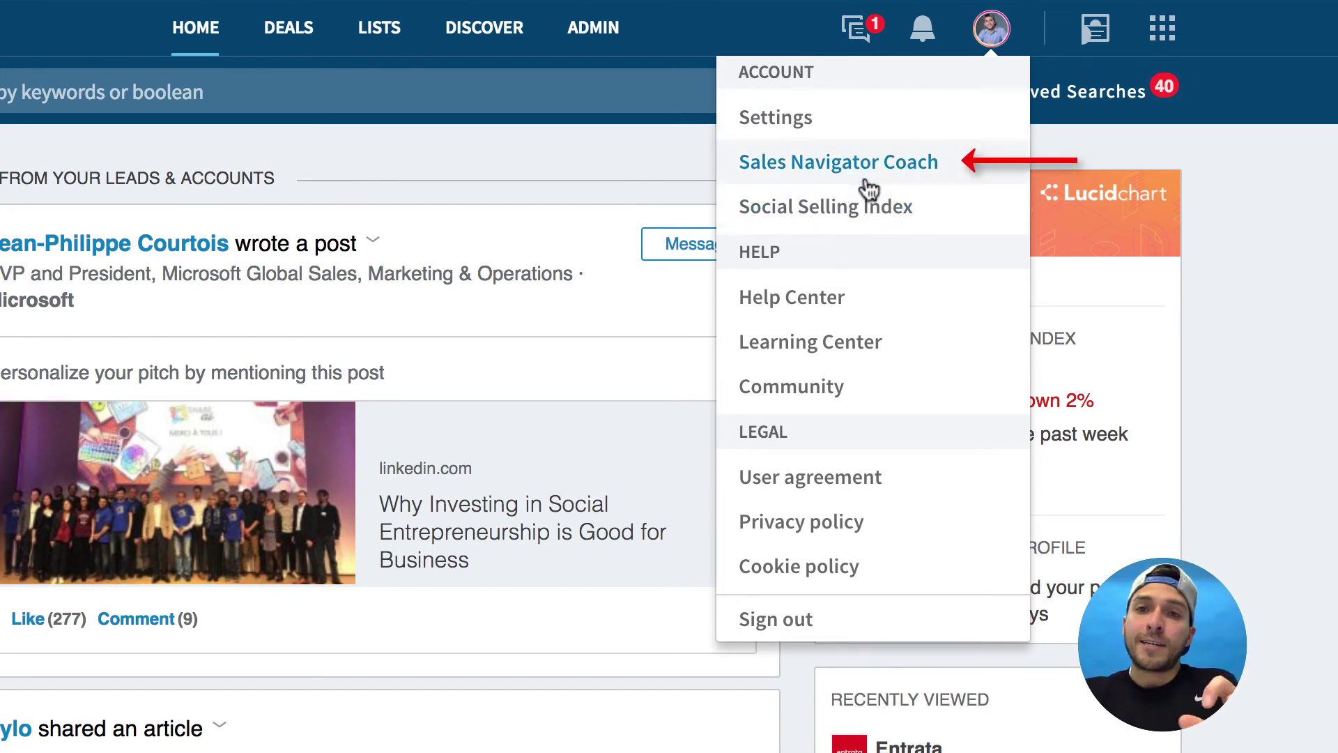
pyautogui.click(799, 167)
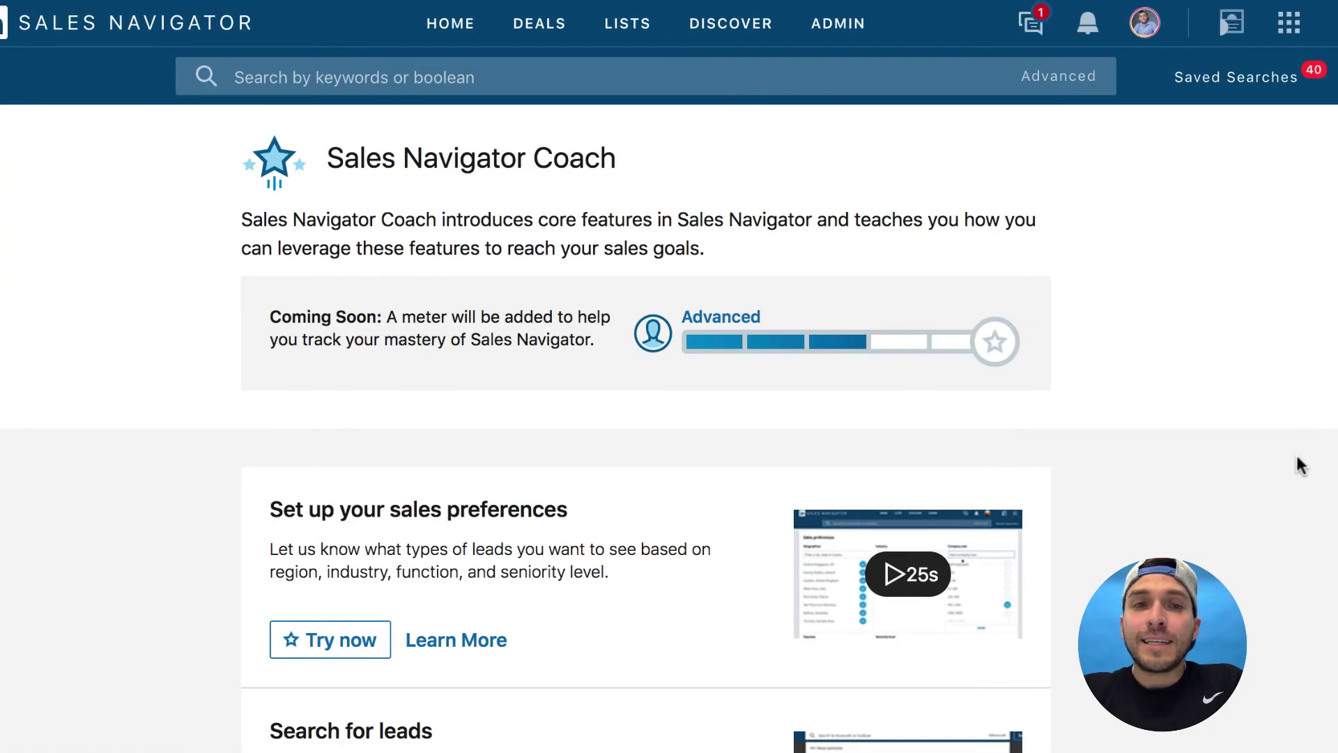
pyautogui.scroll(-3, 1308, 490)
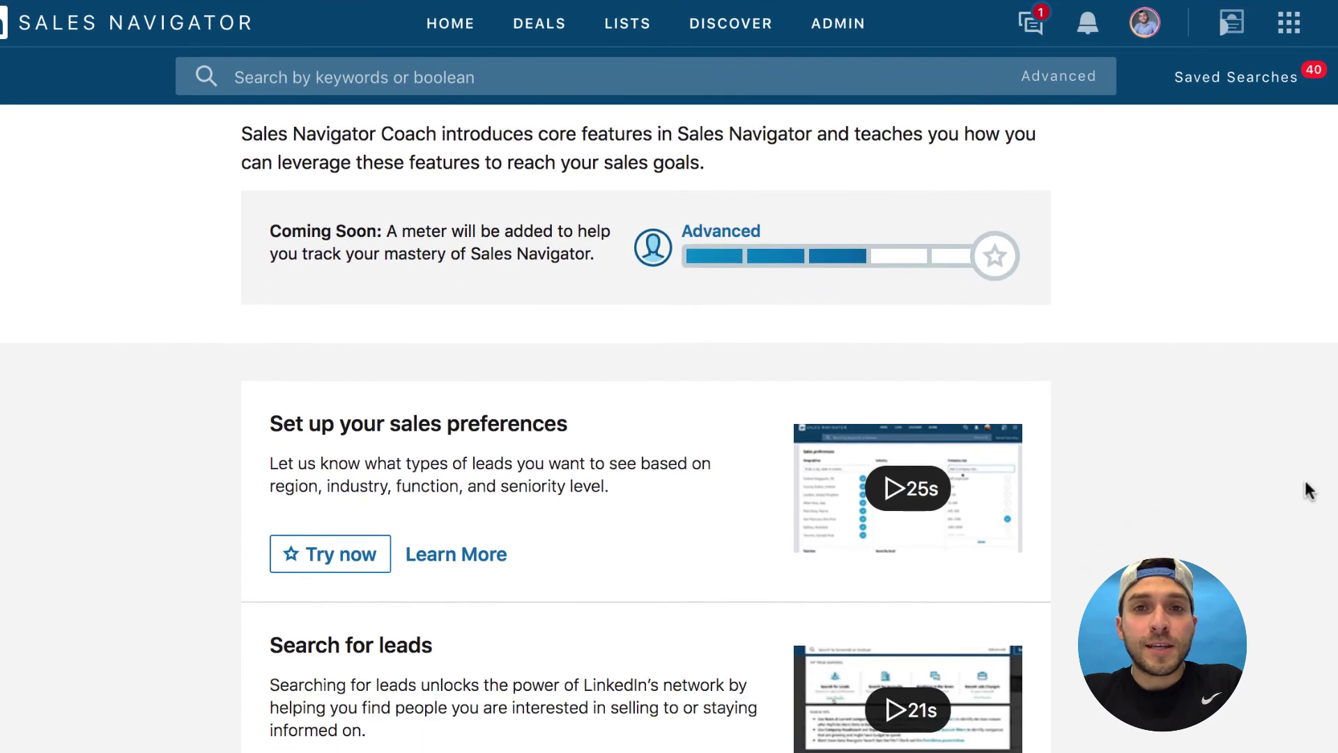
pyautogui.scroll(2, 1309, 491)
pyautogui.scroll(-1, 1309, 490)
pyautogui.scroll(1, 1305, 485)
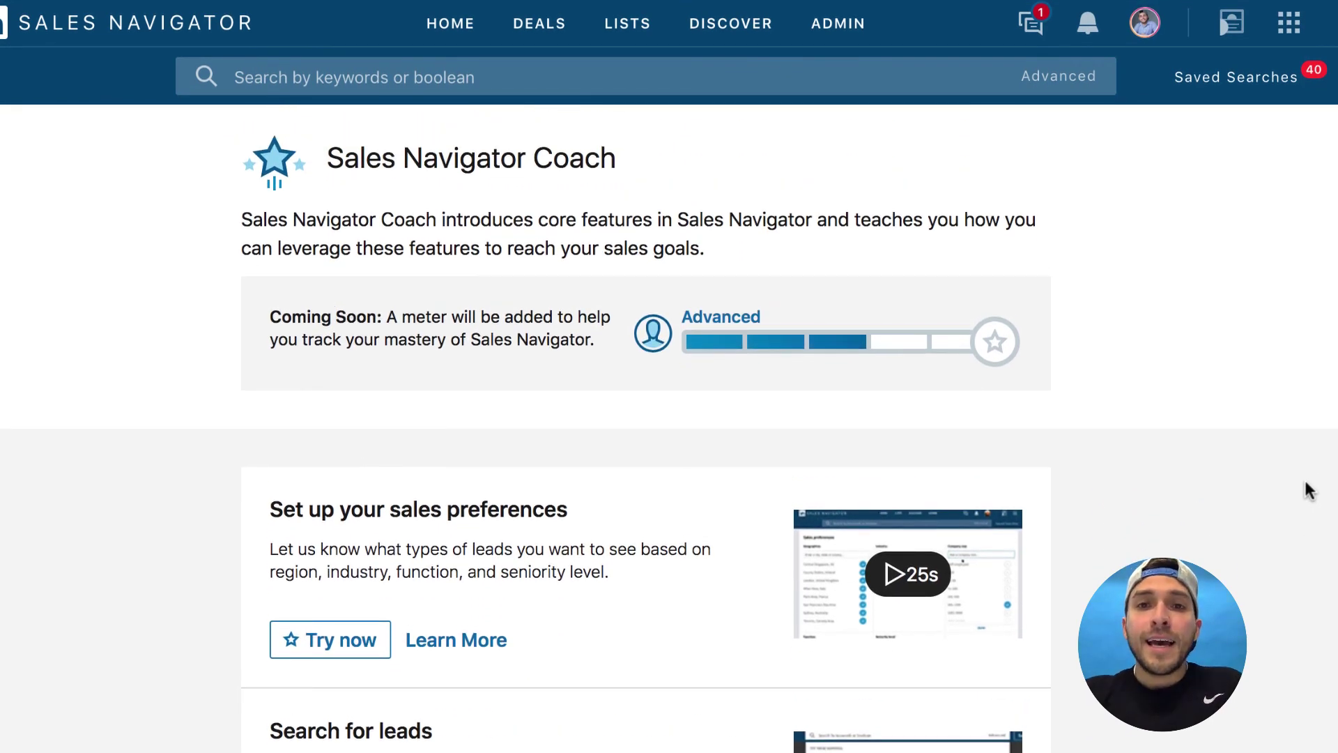
pyautogui.scroll(-4, 1306, 485)
pyautogui.scroll(-2, 1306, 488)
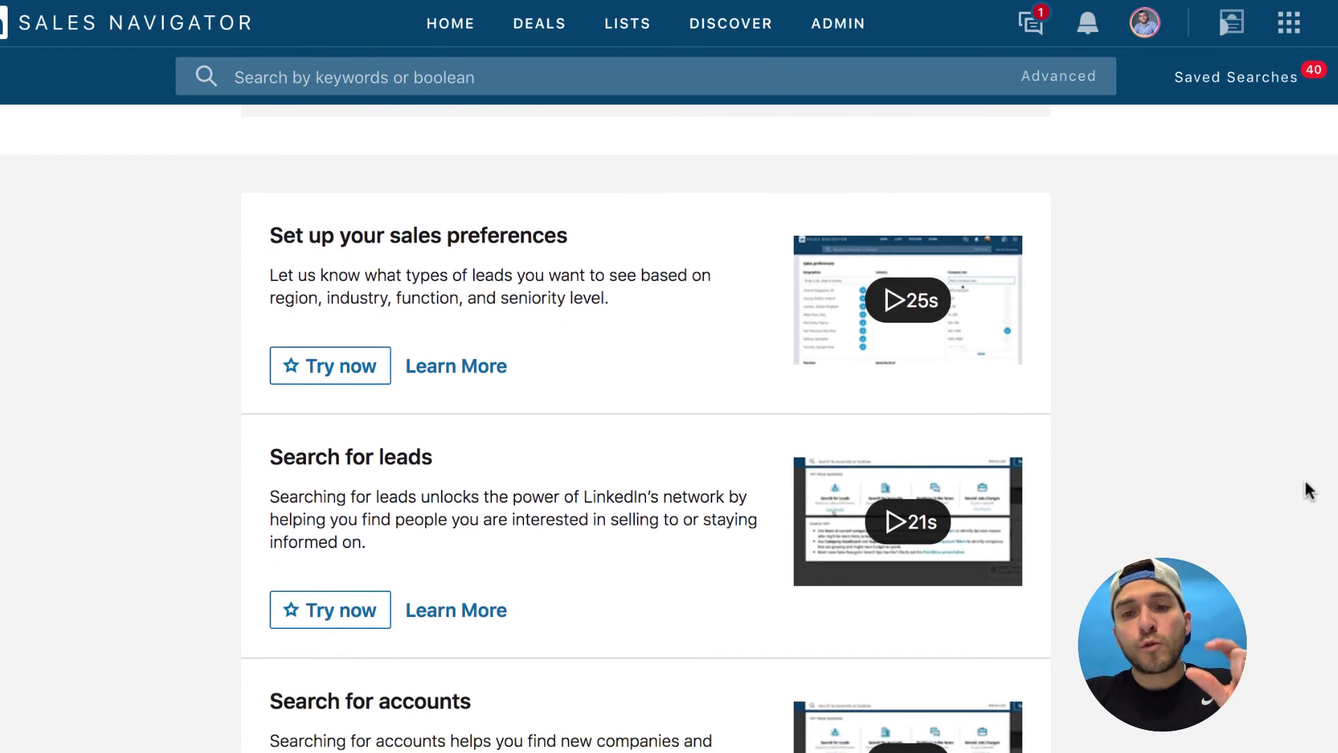
pyautogui.scroll(1, 1306, 488)
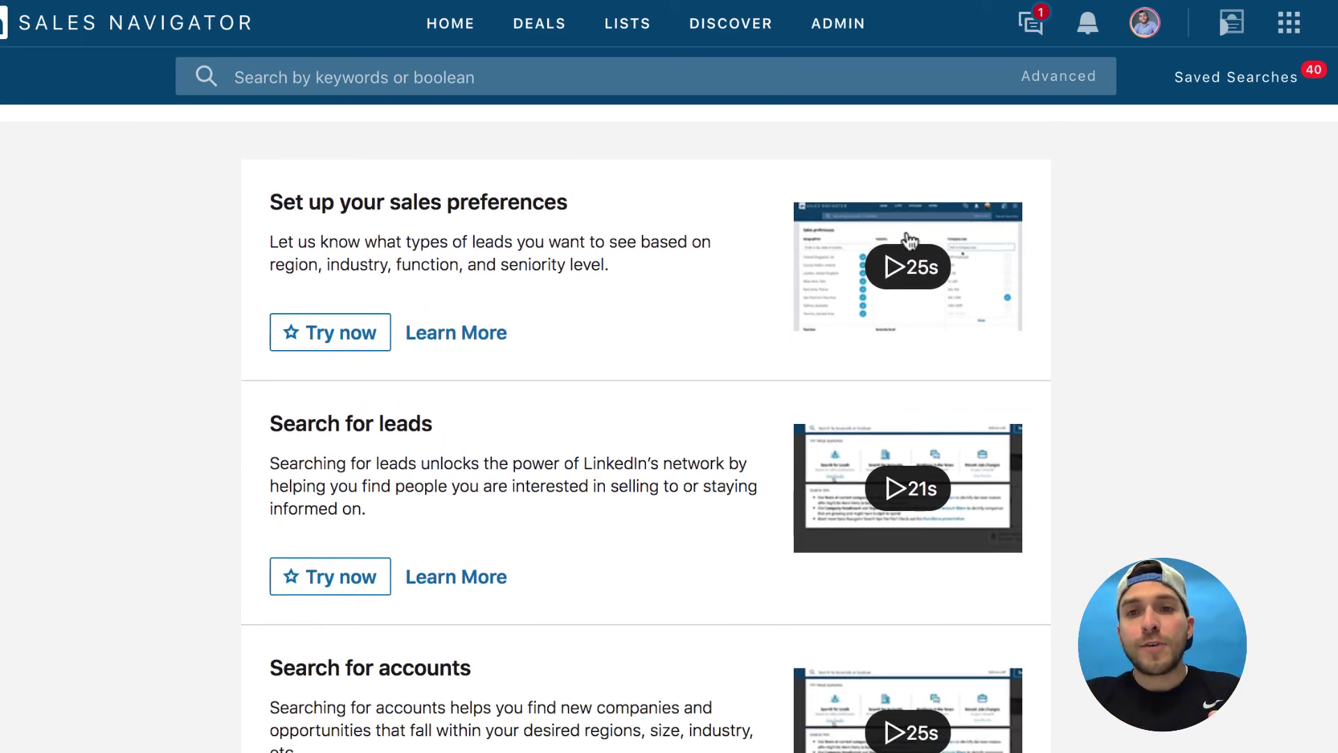
pyautogui.click(911, 258)
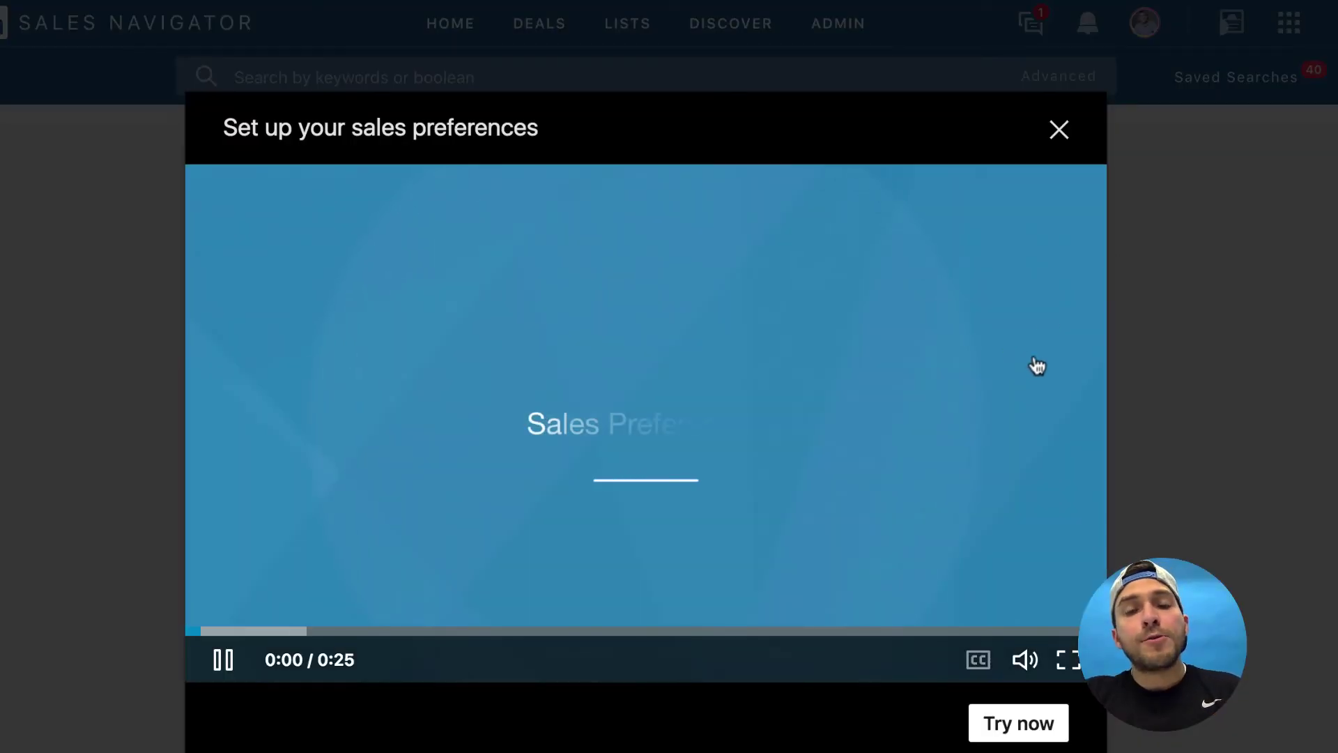
# Close and replay the sales preferences video, then use Try now to reach Your settings
pyautogui.click(1058, 130)
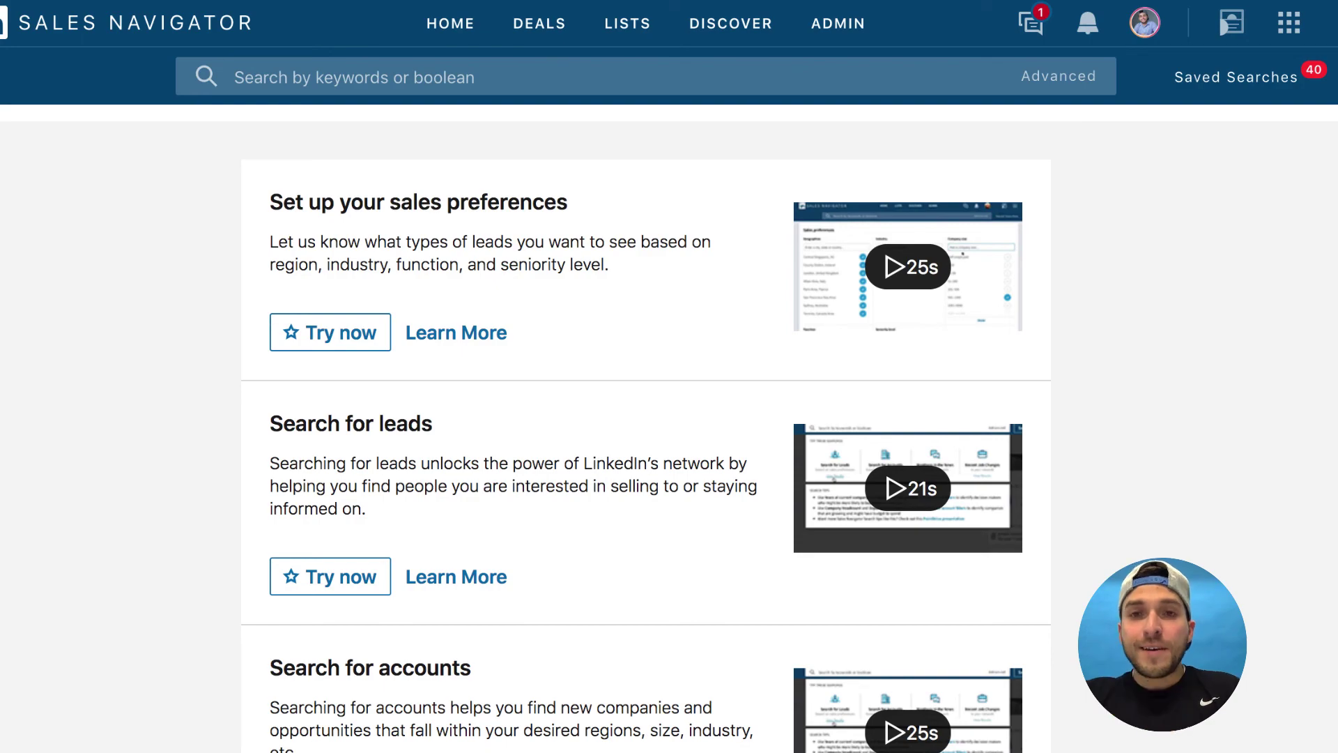
pyautogui.scroll(-1, 816, 300)
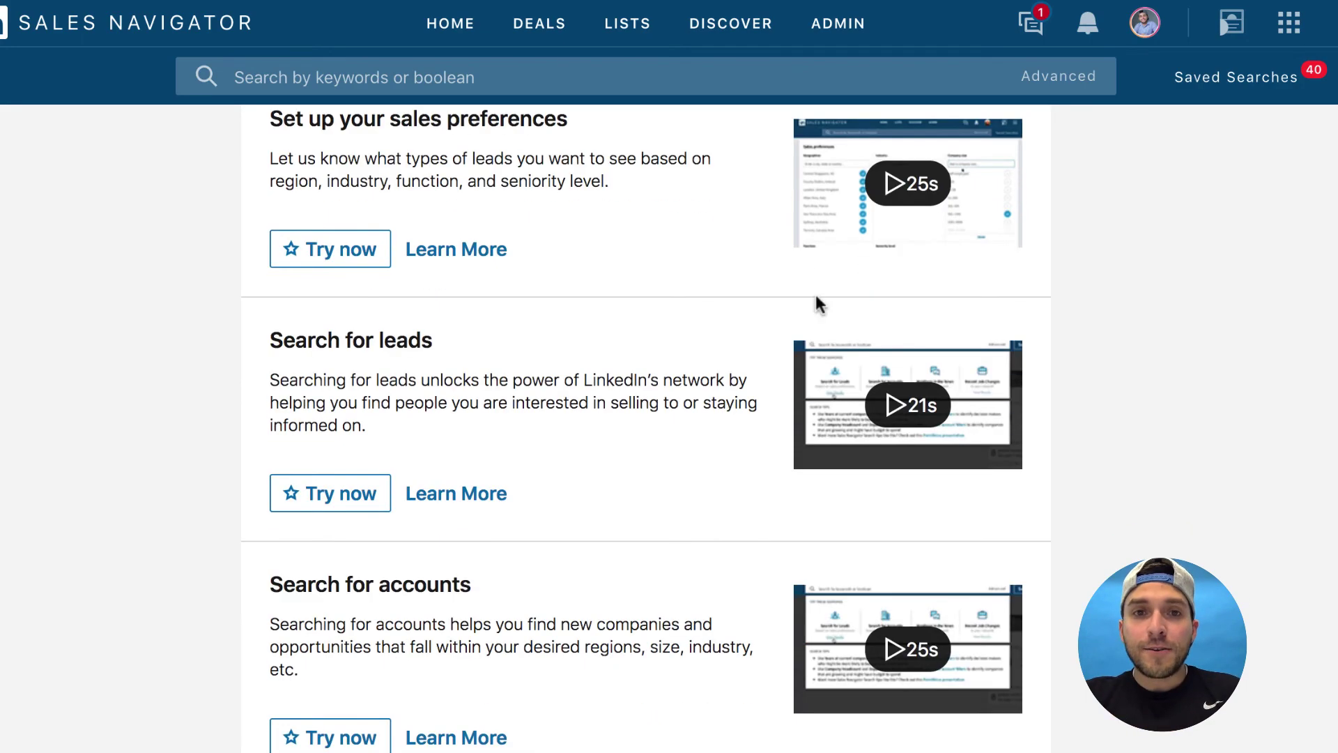
pyautogui.click(912, 187)
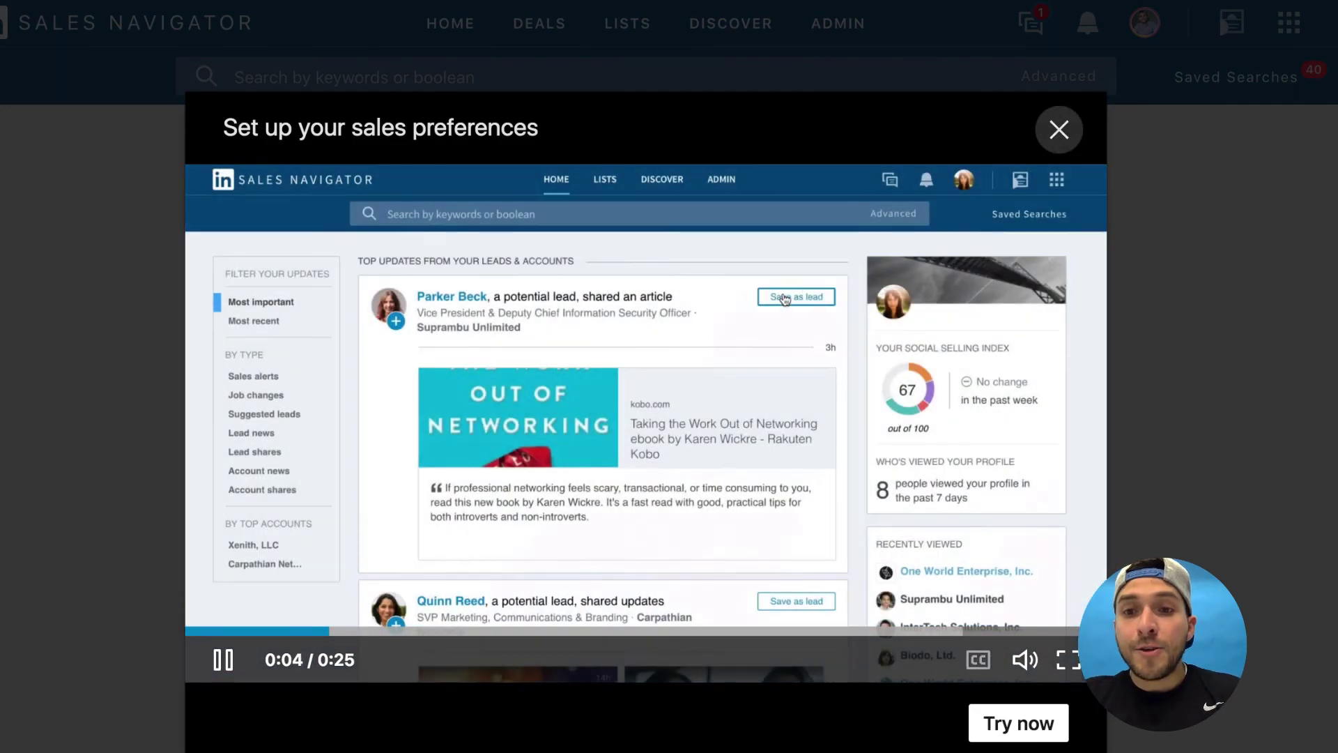
pyautogui.click(1009, 724)
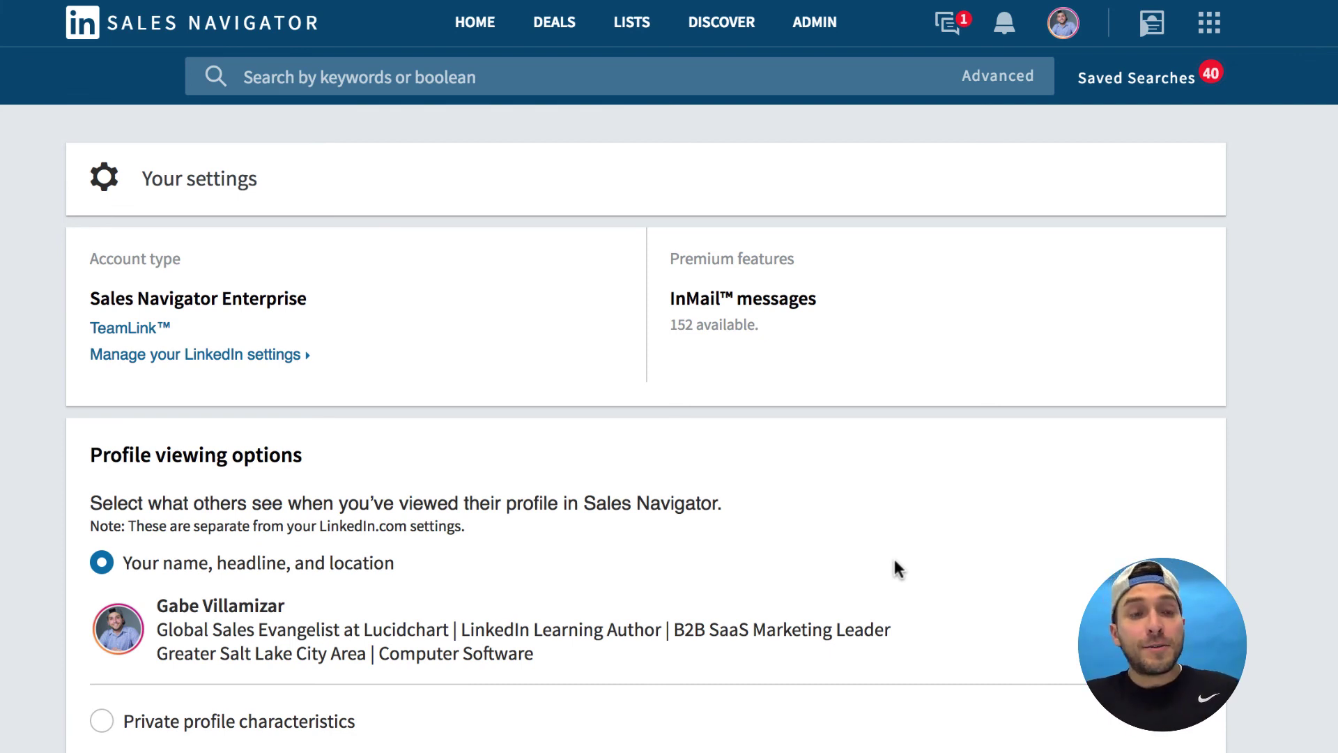
# Reopen Sales Navigator Coach and scroll down to Conduct an advanced account search and Save a search
pyautogui.moveTo(1051, 18)
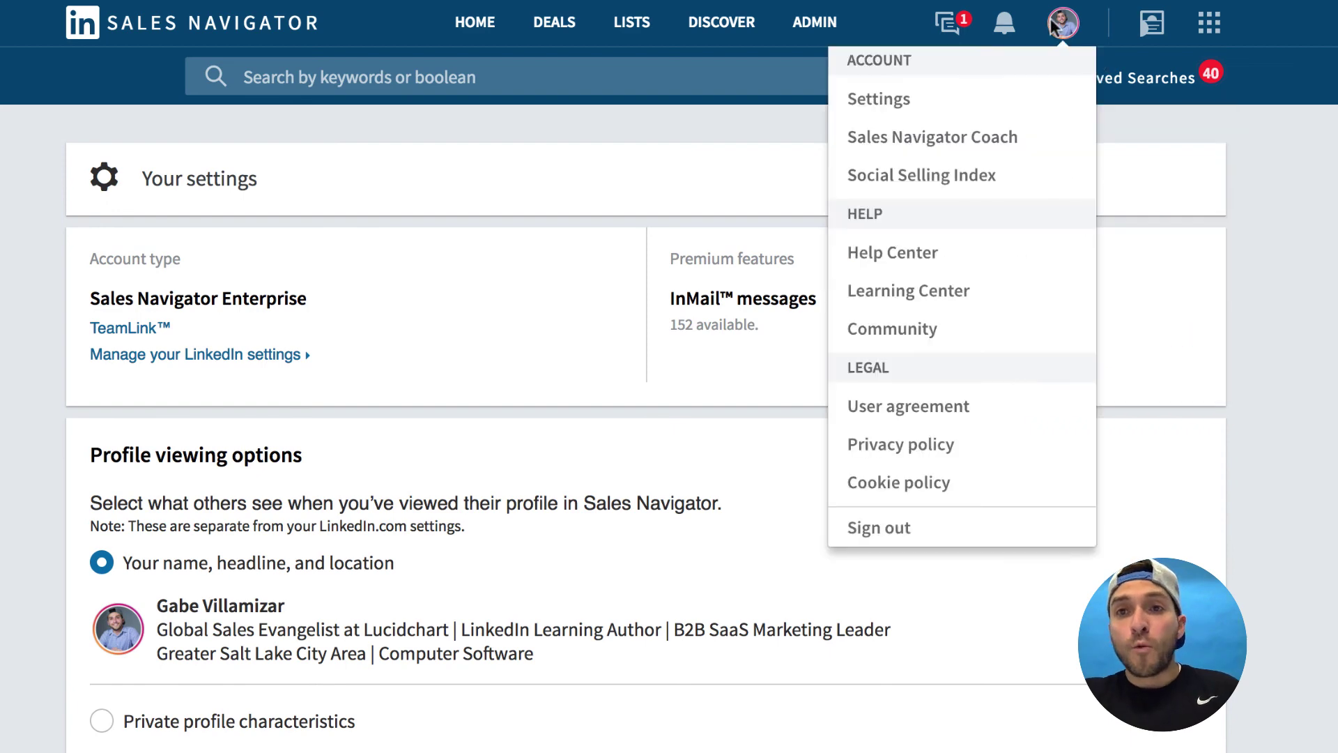
pyautogui.click(1009, 148)
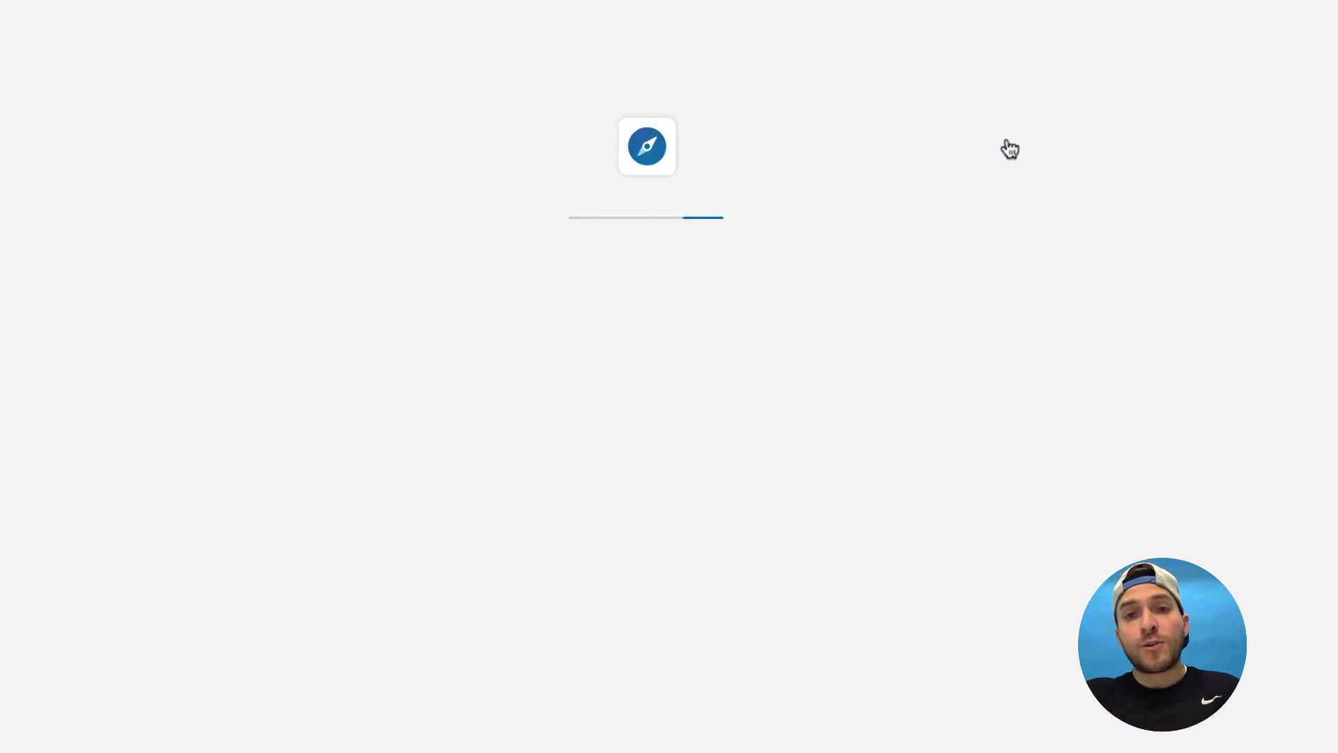
pyautogui.scroll(-15, 1183, 432)
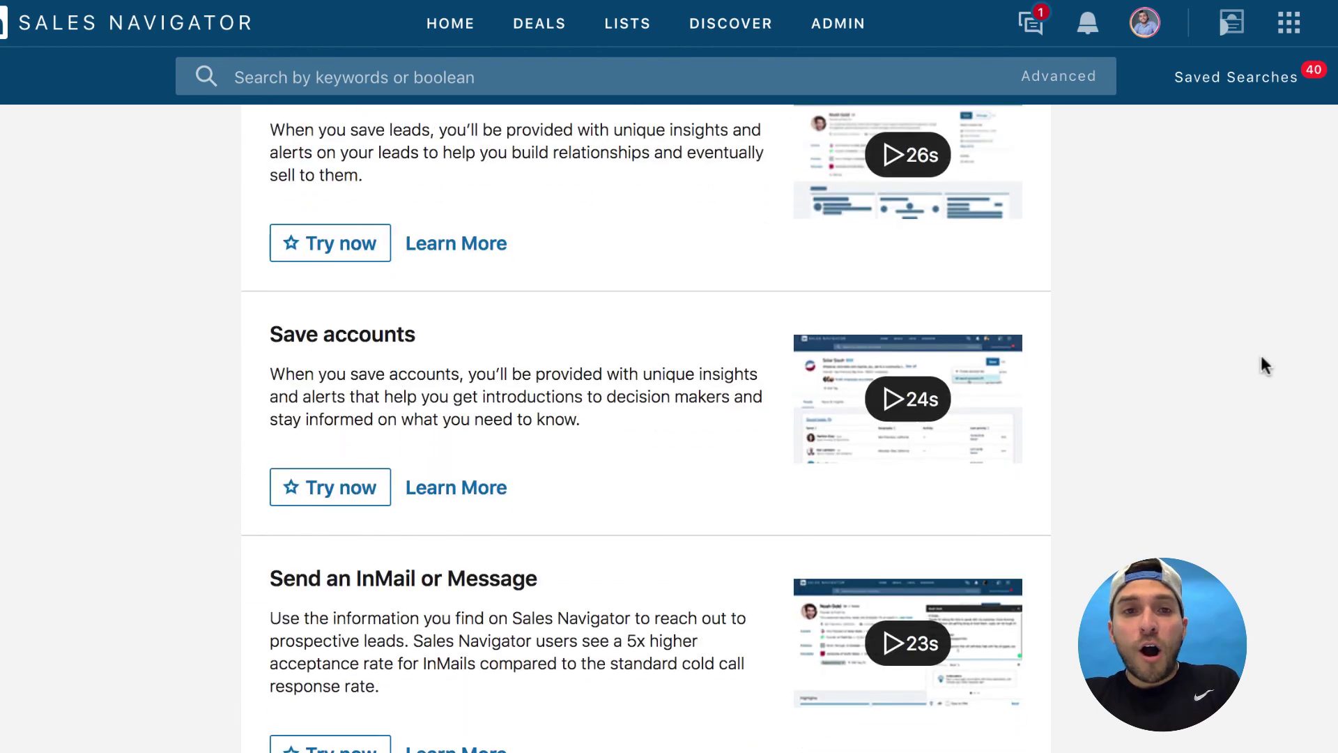
pyautogui.scroll(-5, 1239, 519)
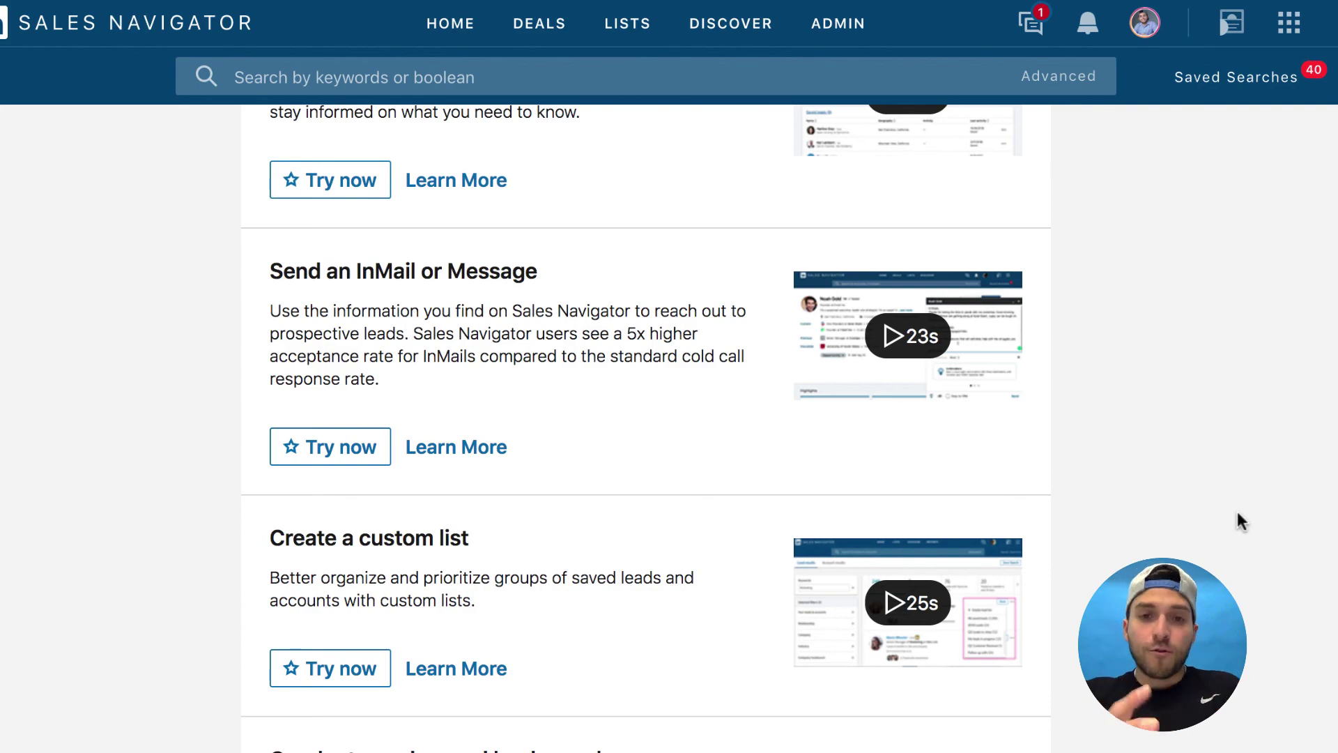
pyautogui.scroll(-6, 1239, 519)
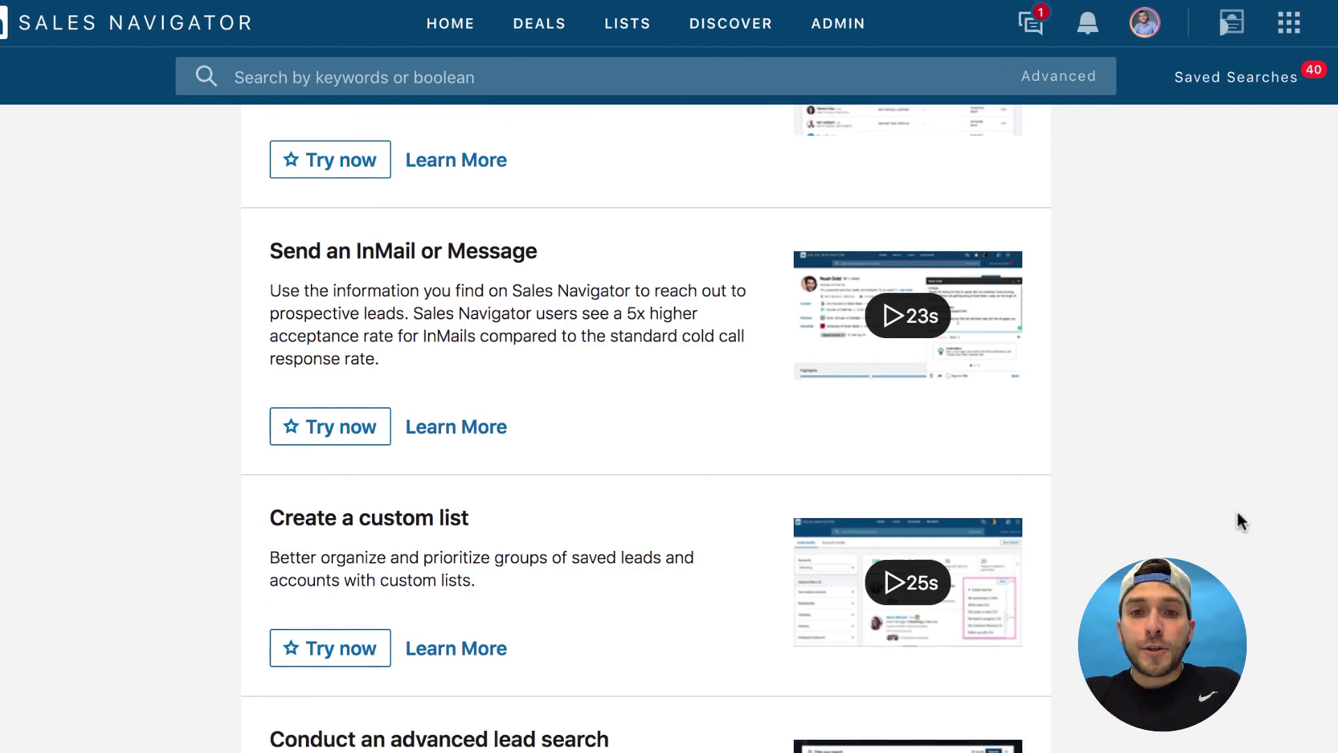
pyautogui.scroll(-10, 1239, 519)
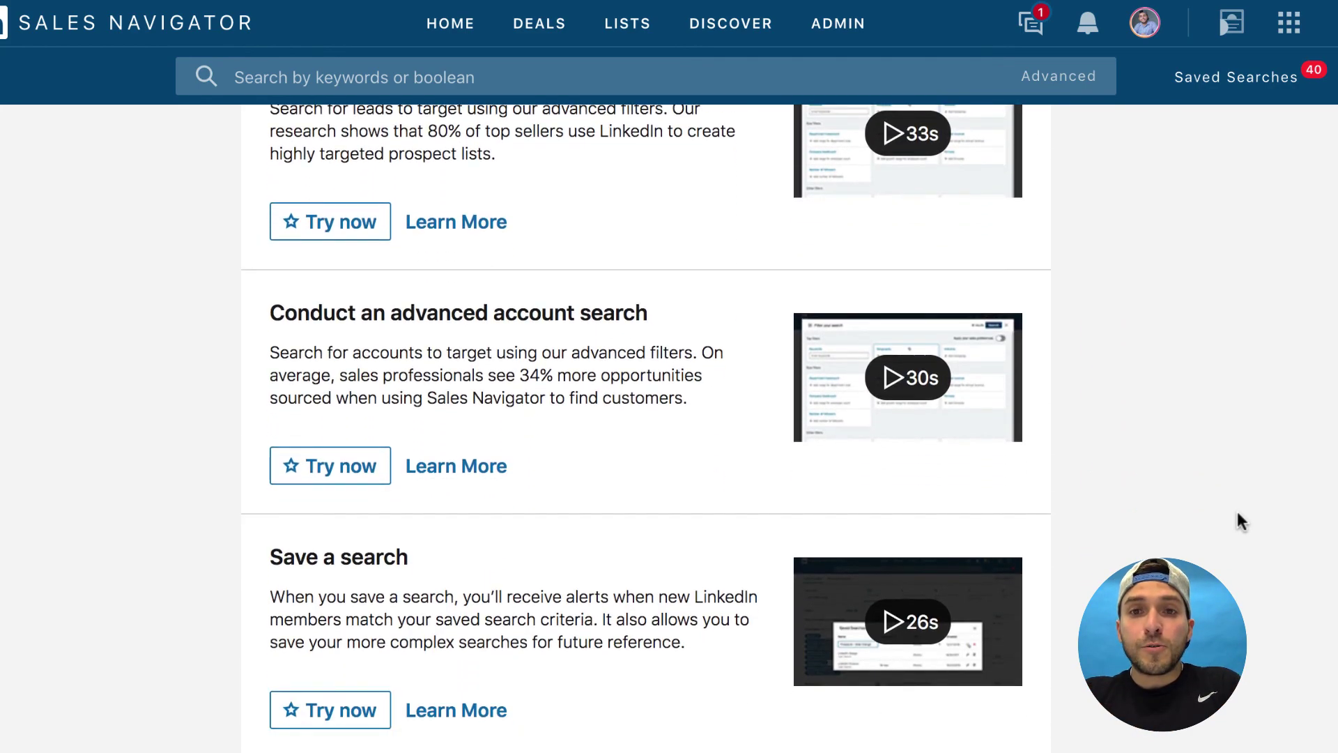